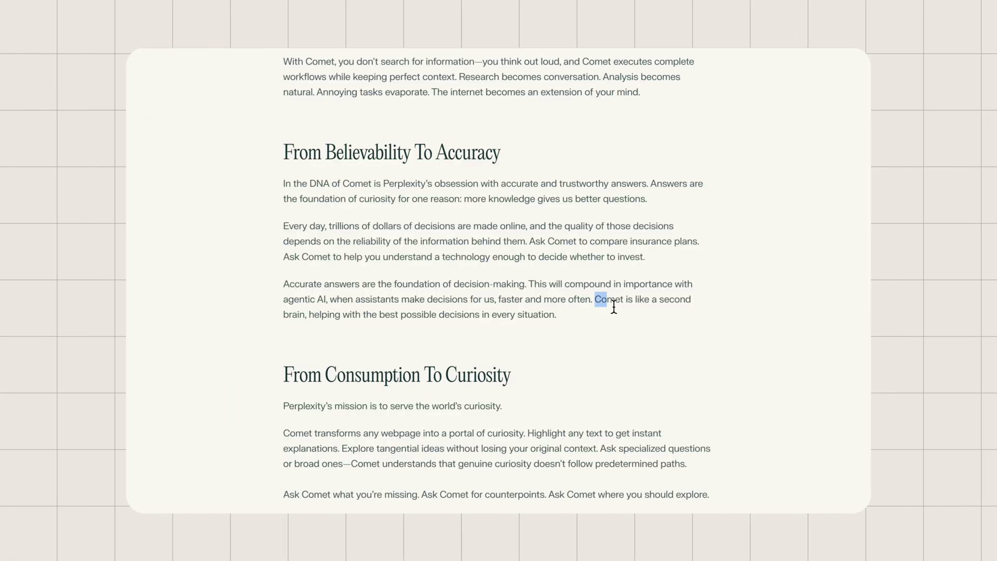
# - Highlight the blog's 'second brain' sentence and the line about Comet learning how you think
pyautogui.moveTo(594, 299); pyautogui.dragTo(631, 319)
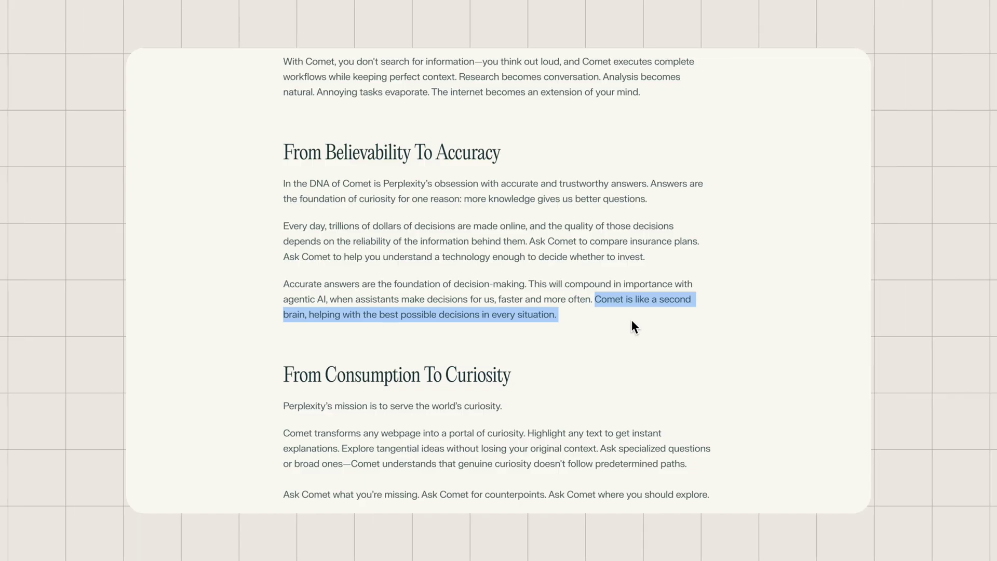
pyautogui.scroll(-5, 630, 319)
pyautogui.moveTo(283, 337); pyautogui.dragTo(561, 353)
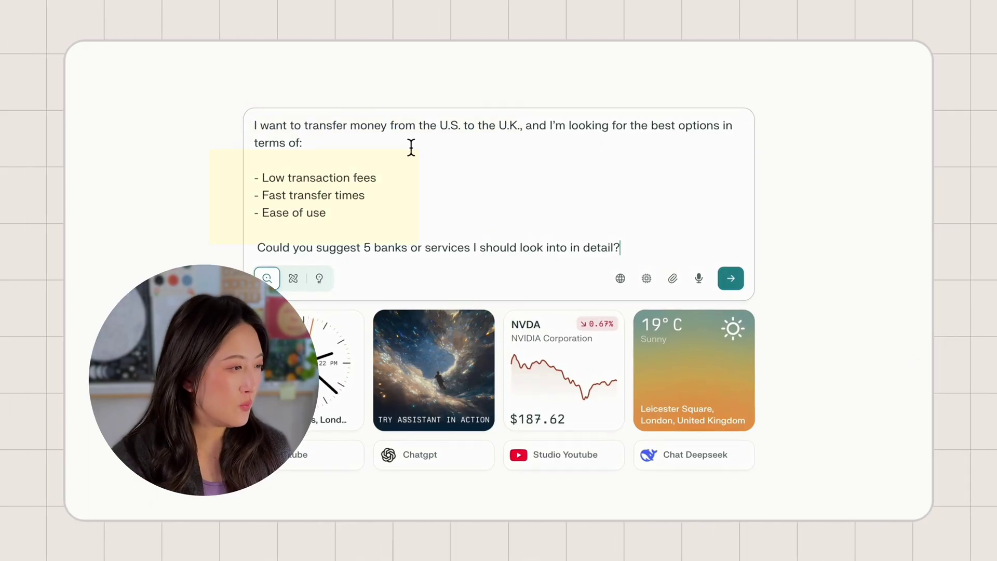
# - Submit the question asking for 5 banks or services to send money from the U.S. to the U.K
pyautogui.click(730, 278)
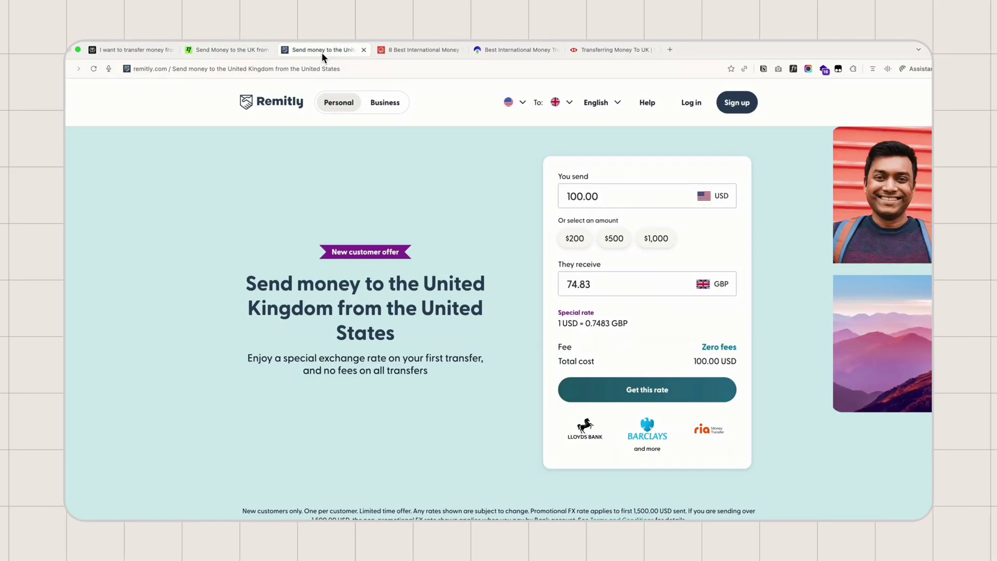
# - Review the statrys.com, SendAbroad and HSBC tabs, and send the Assistant the global-transfers-page question
pyautogui.click(412, 51)
pyautogui.click(510, 52)
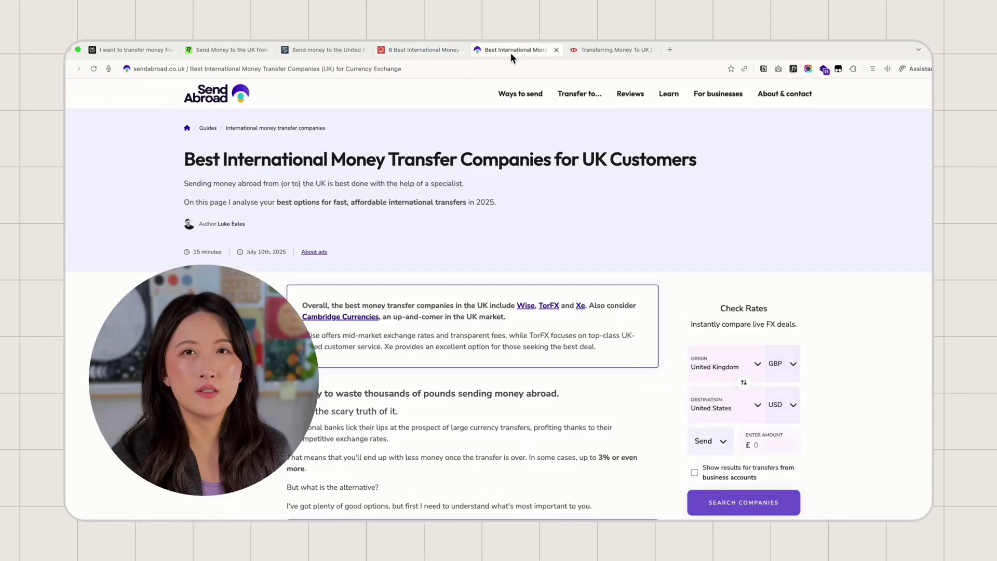
pyautogui.click(594, 49)
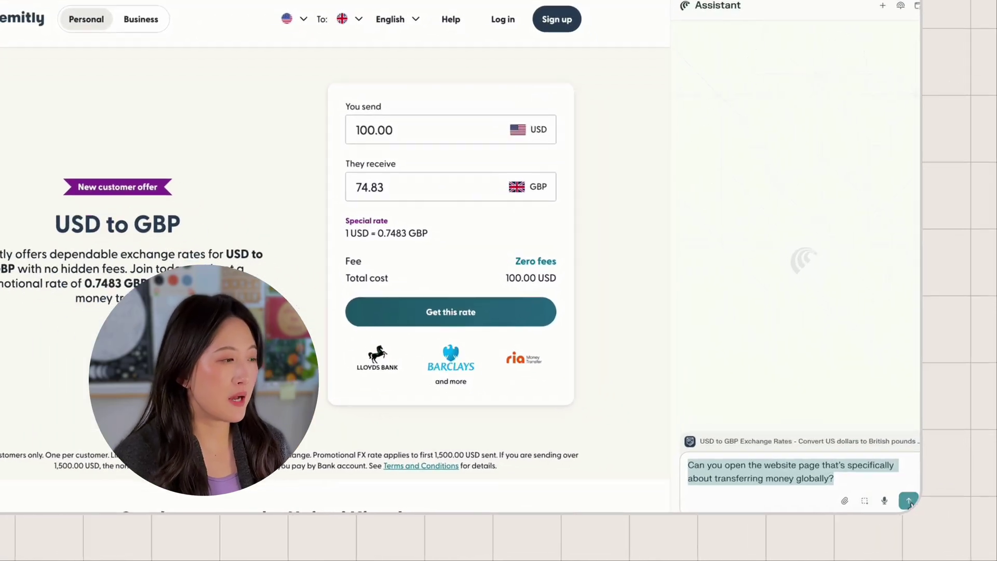
pyautogui.click(907, 499)
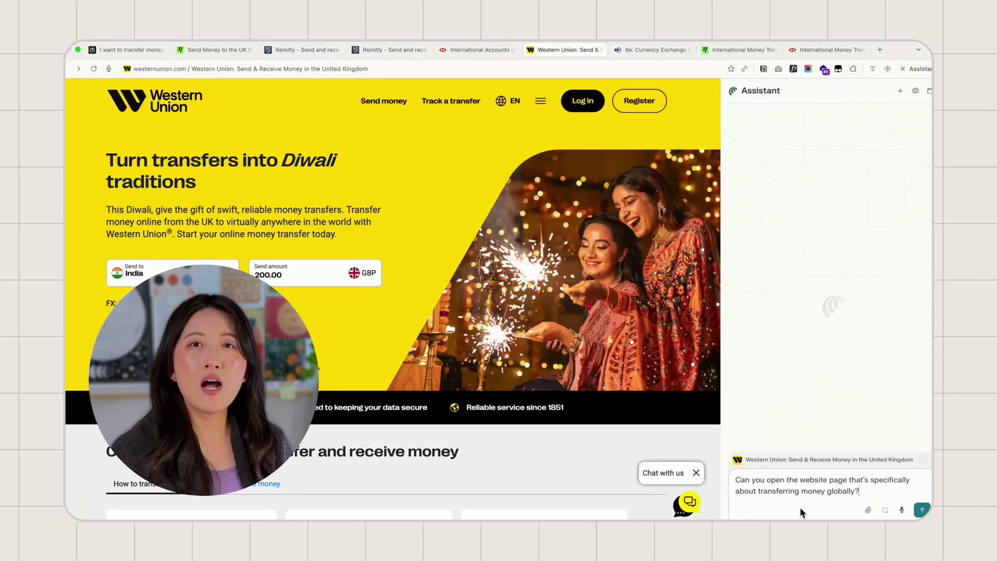
# - On a new prompt line, @-mention the Western Union and Xe tabs
pyautogui.hotkey('shift', 'Return')
pyautogui.write('@')
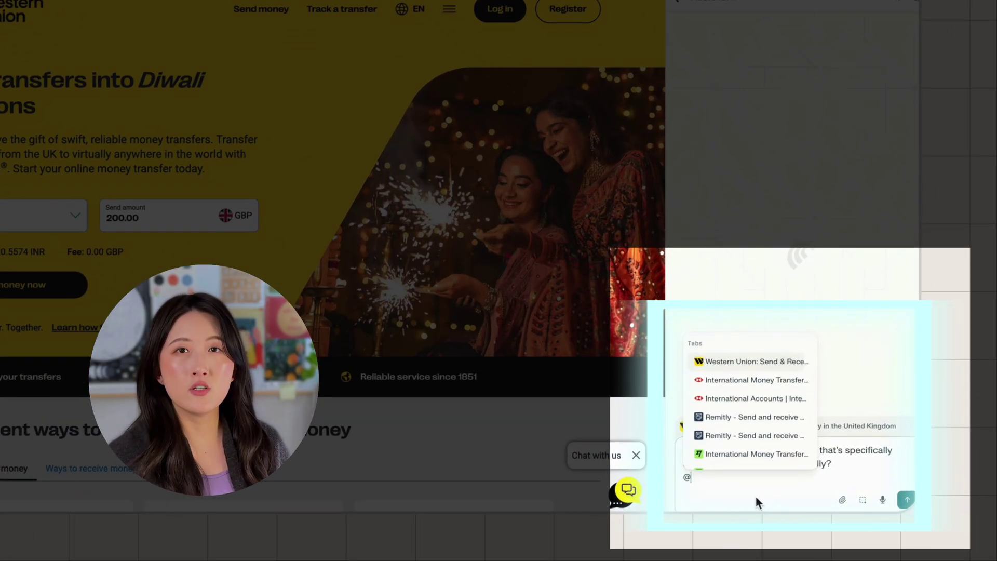
pyautogui.click(734, 364)
pyautogui.write('@')
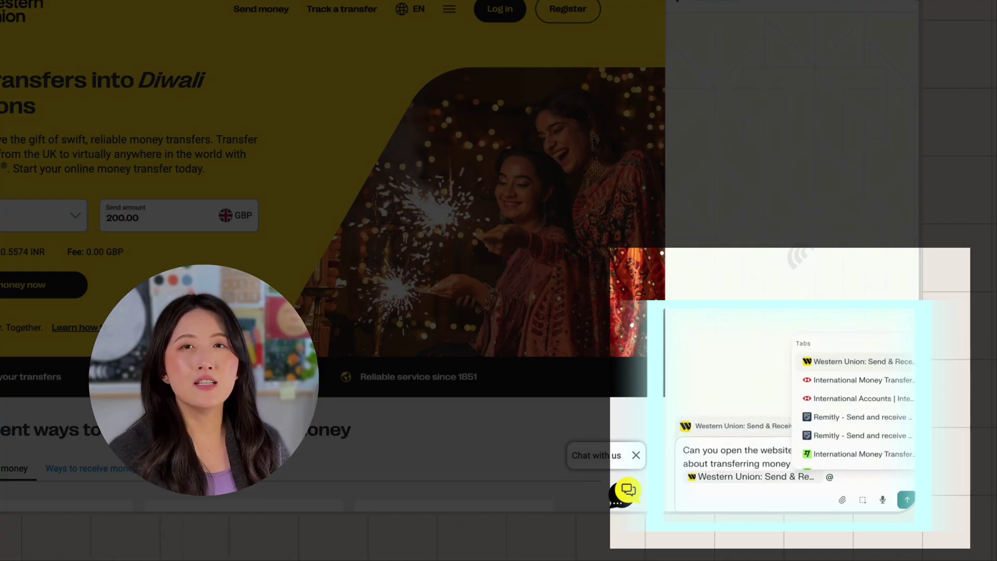
pyautogui.scroll(-3, 831, 440)
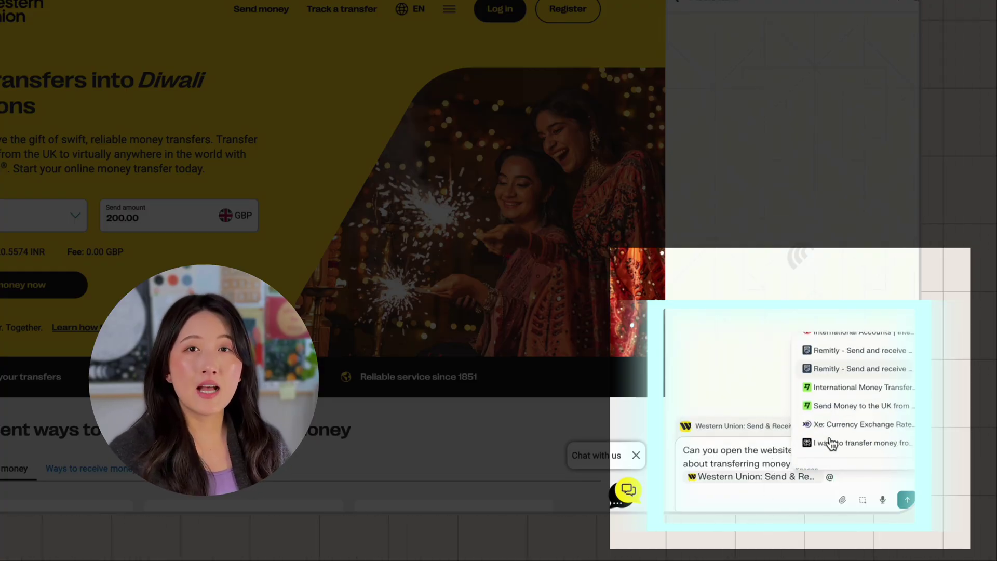
pyautogui.click(829, 425)
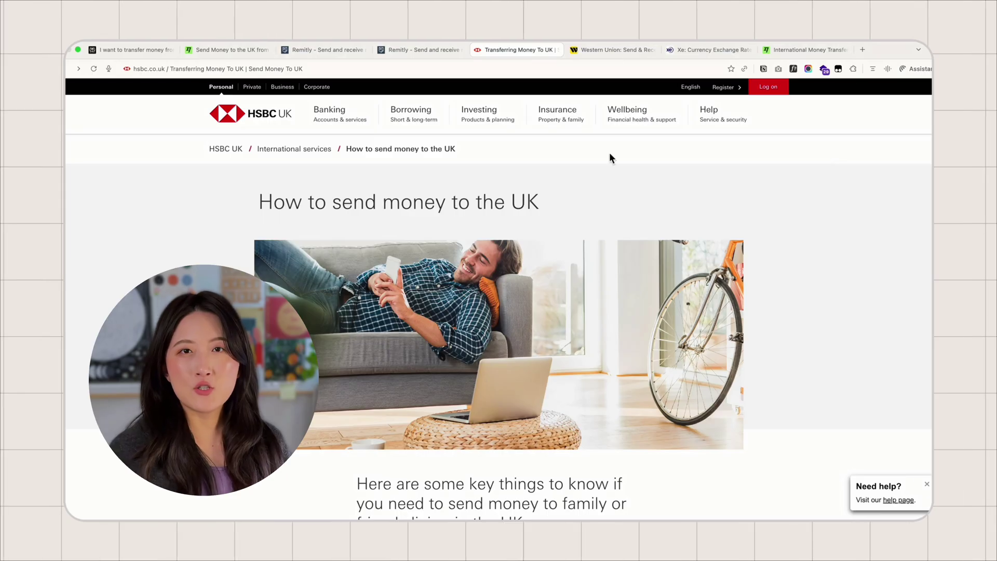
# - Go to HSBC's 'See all international services' page from the Banking menu
pyautogui.moveTo(499, 123)
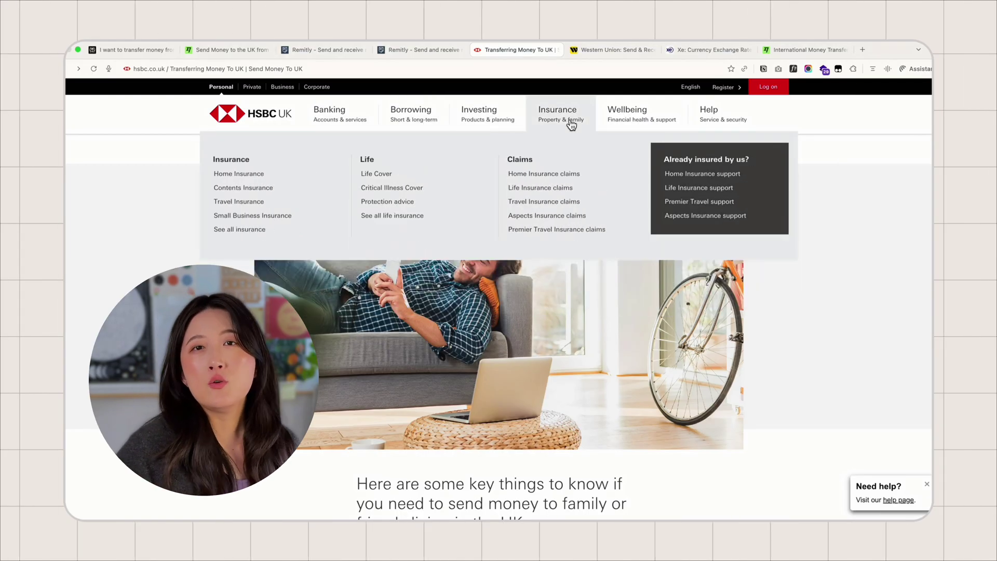
pyautogui.moveTo(572, 134)
pyautogui.moveTo(338, 120)
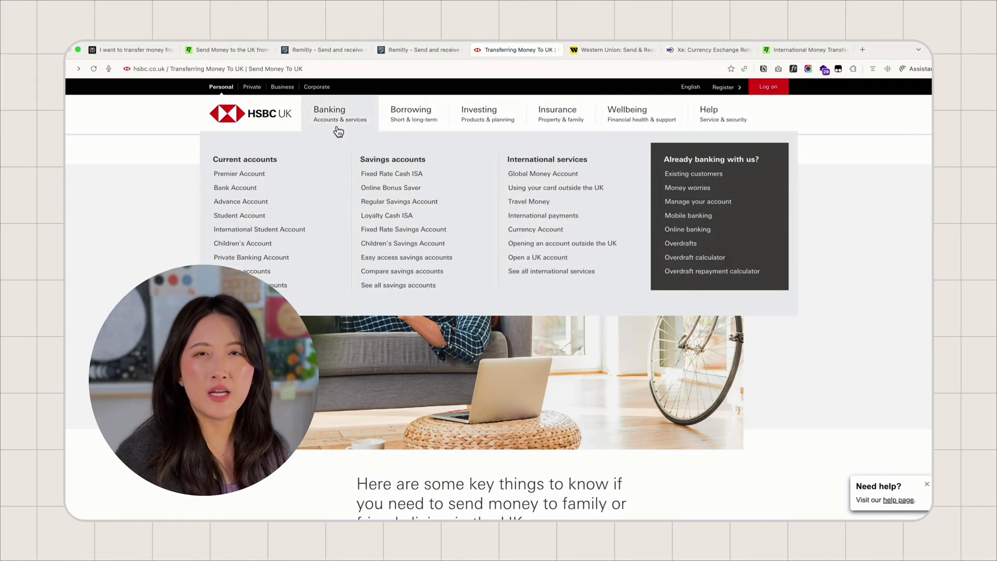
pyautogui.click(550, 272)
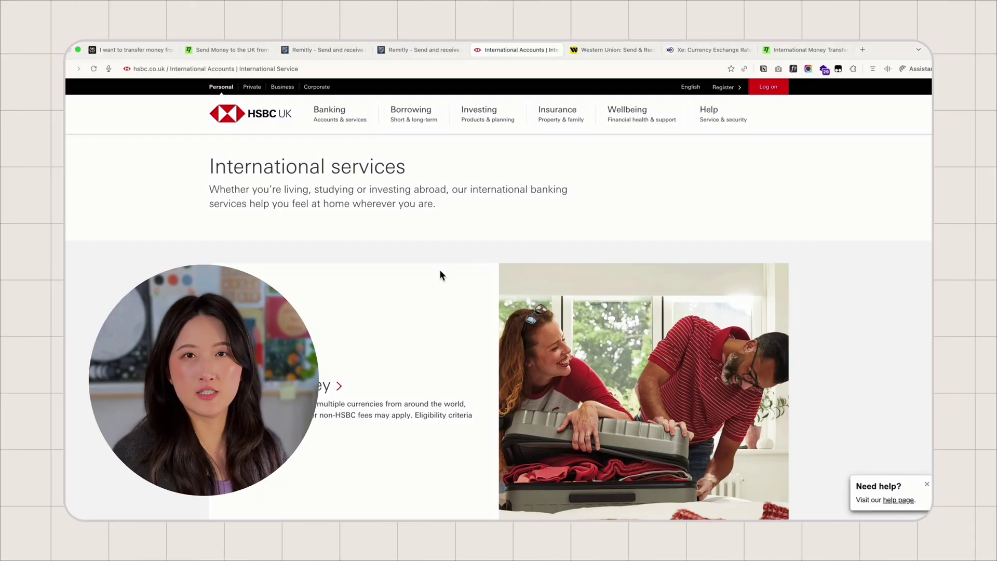
# - Paste the global-transfer-page question into the Assistant panel and send it
pyautogui.scroll(-10, 802, 397)
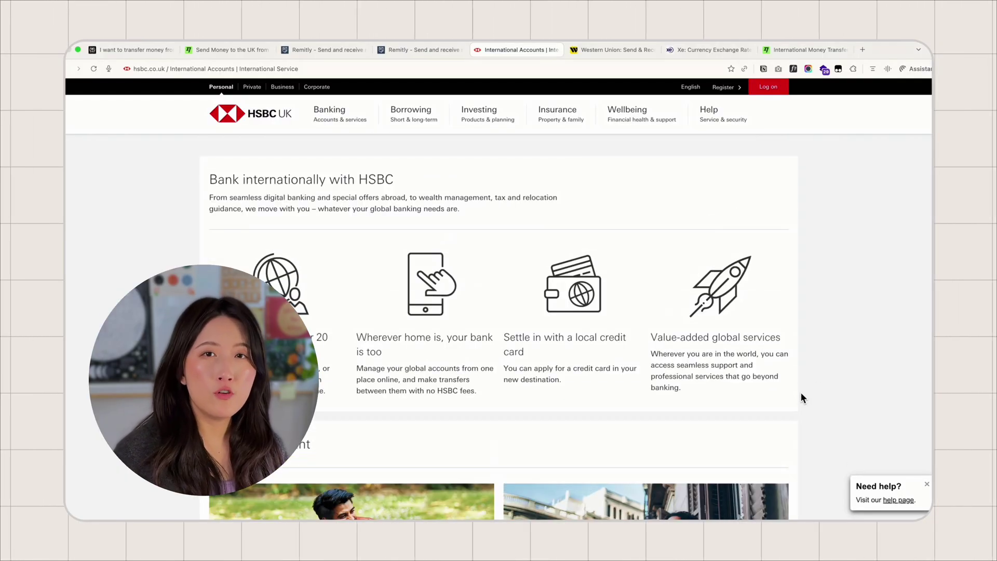
pyautogui.scroll(-5, 802, 397)
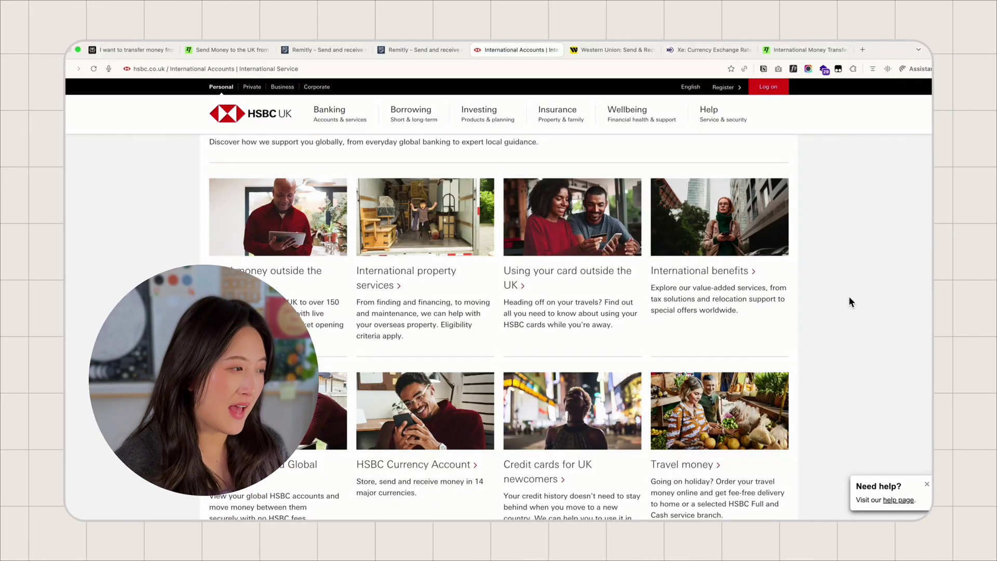
pyautogui.click(915, 71)
pyautogui.write("Can you open the website page that's specifically about transferring money globally?")
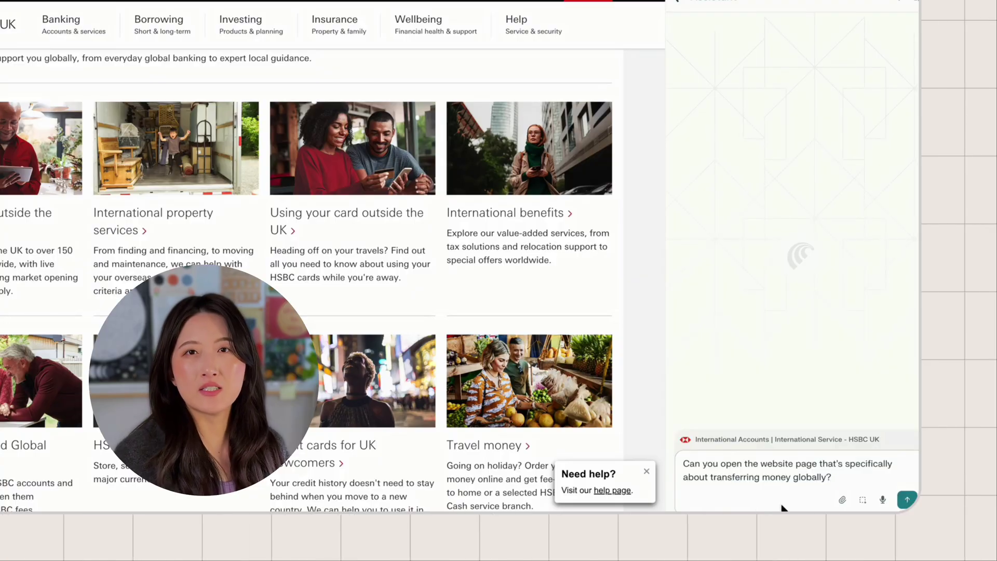
pyautogui.click(907, 500)
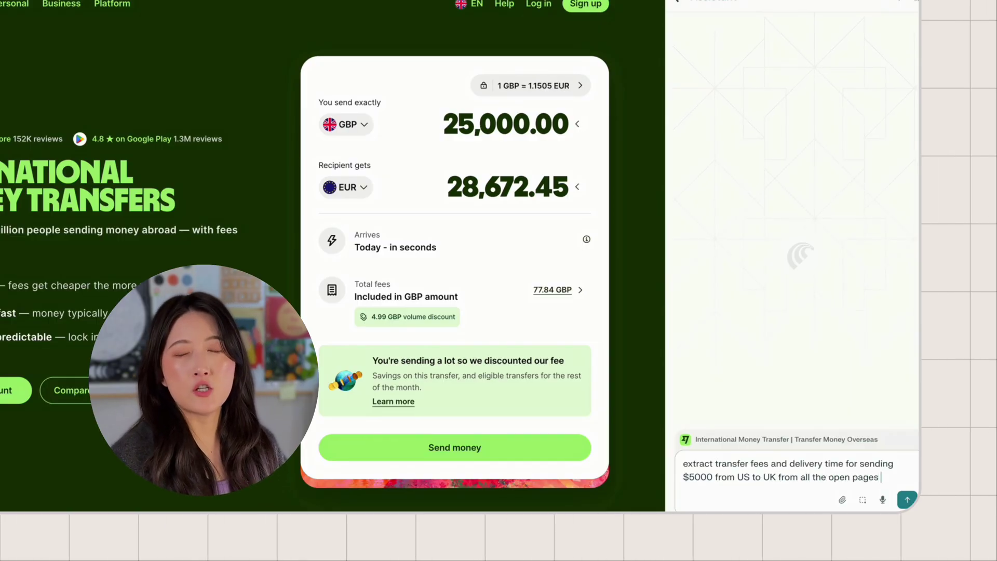
# - Submit the prompt asking for $5000 US-to-UK fees and delivery times from all open pages
pyautogui.write('session.')
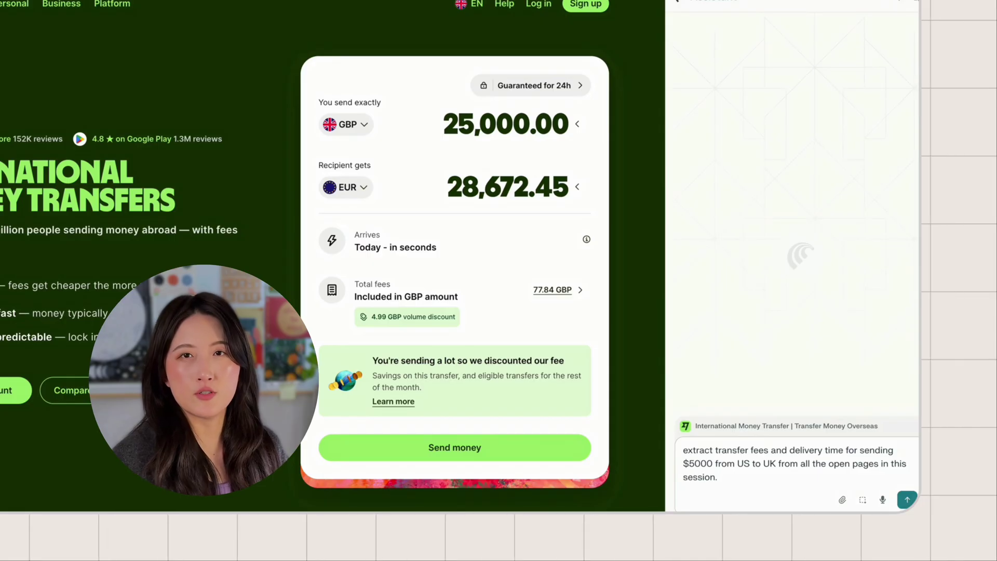
pyautogui.press('Return')
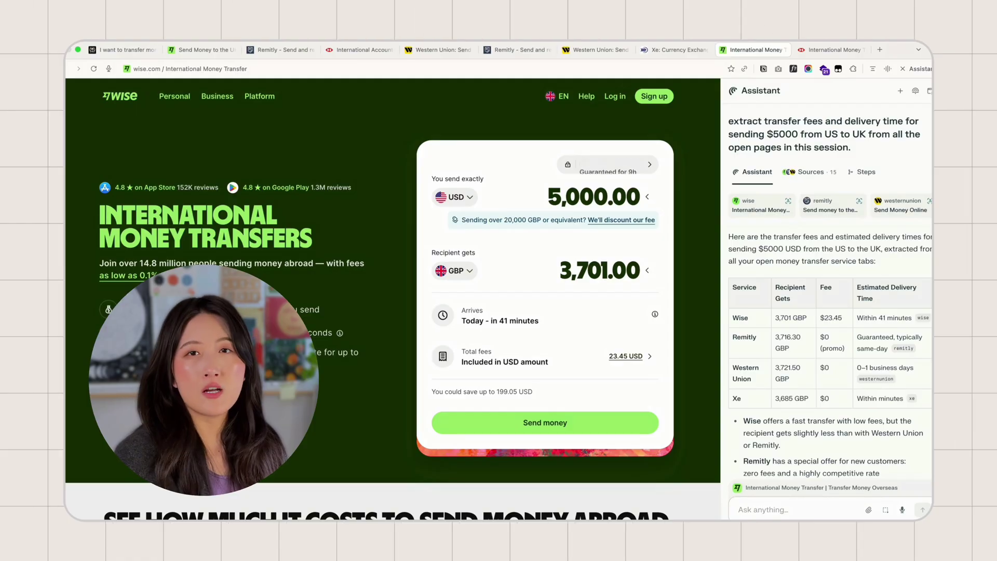
# - Review the fee comparison thread's Sources and Steps lists
pyautogui.scroll(-3, 829, 337)
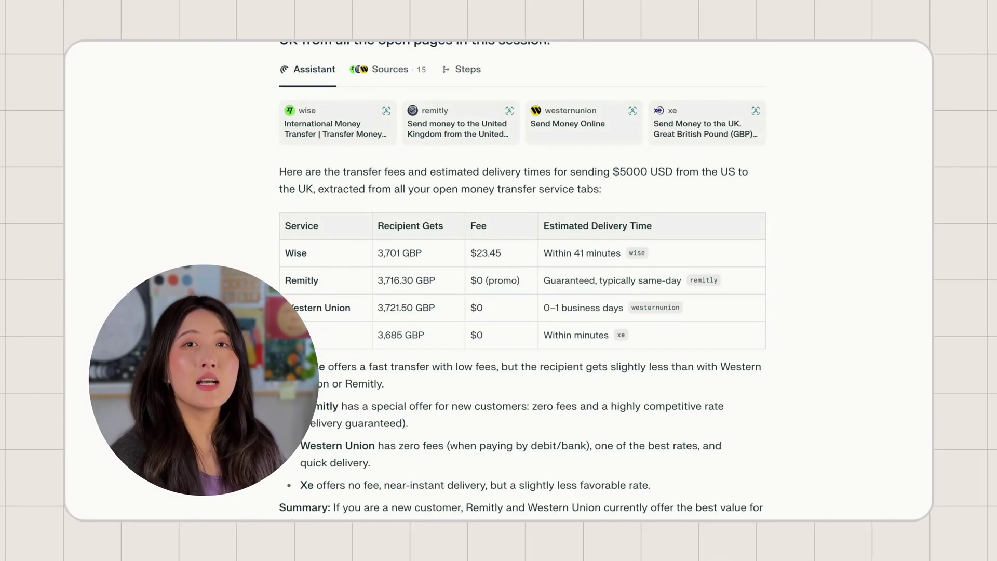
pyautogui.click(388, 83)
pyautogui.click(467, 82)
pyautogui.scroll(-3, 869, 441)
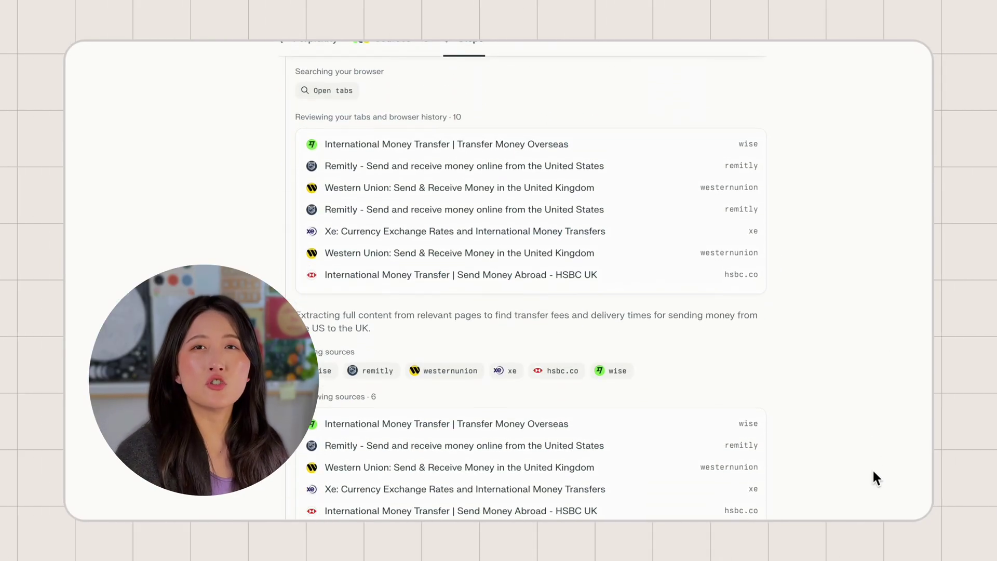
pyautogui.scroll(-5, 874, 457)
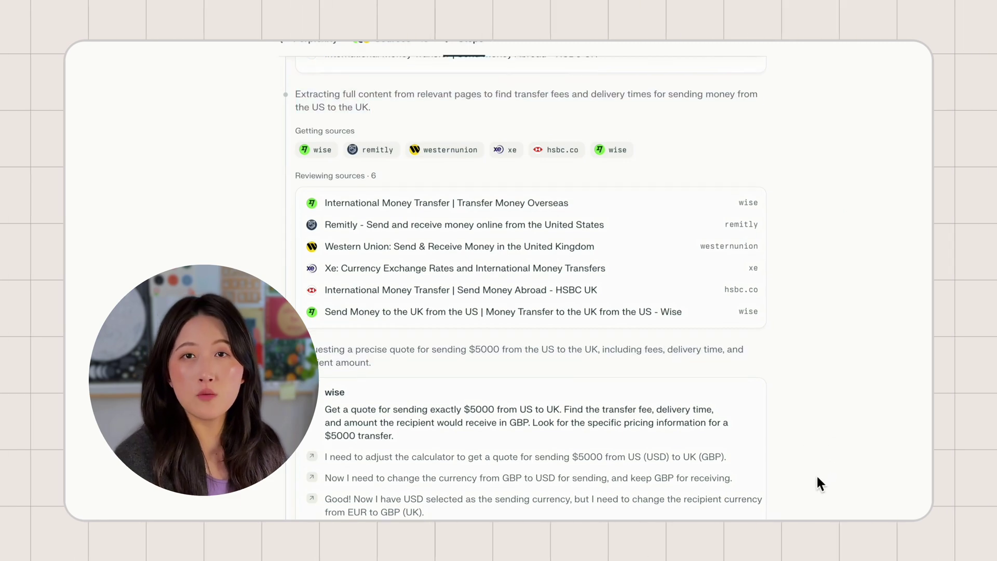
pyautogui.scroll(-10, 817, 478)
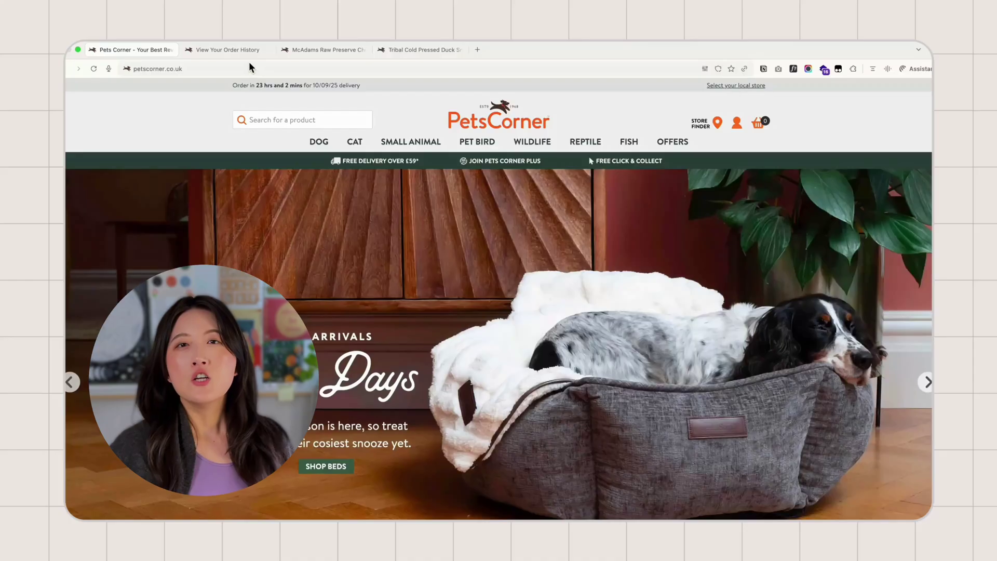
# - View the McAdams Raw Preserve tab, then the Tribal Cold Pressed Duck dog food tab
pyautogui.click(291, 50)
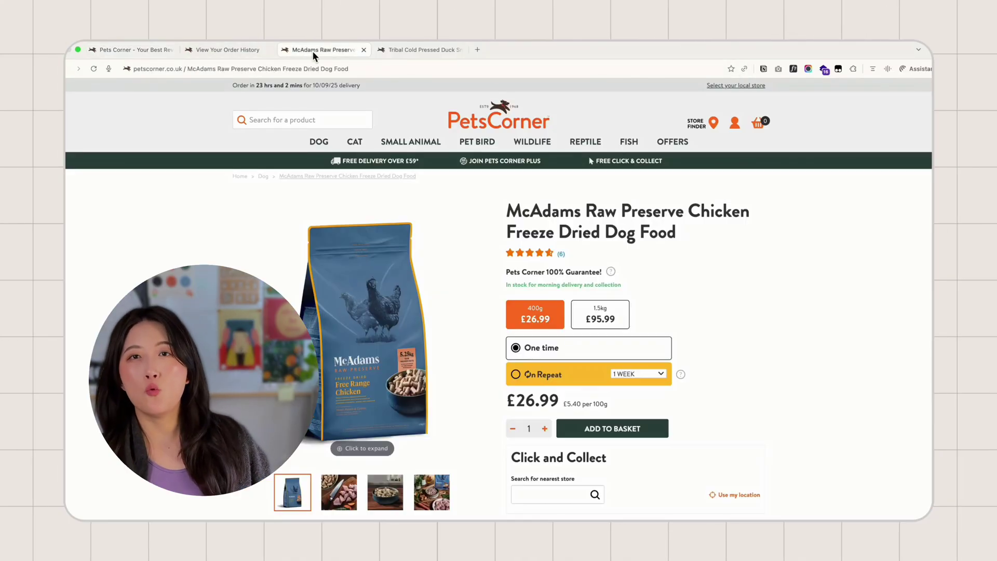
pyautogui.click(408, 51)
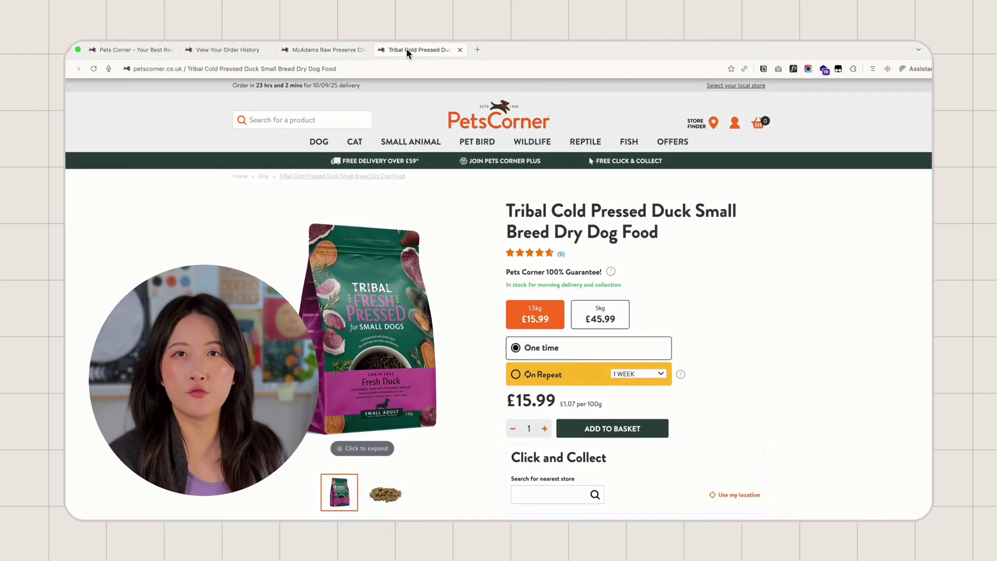
# - On Pets Corner, paste the reorder request for two McAdams and one Tribal duck food, @-tagging both tabs
pyautogui.press('super+1')
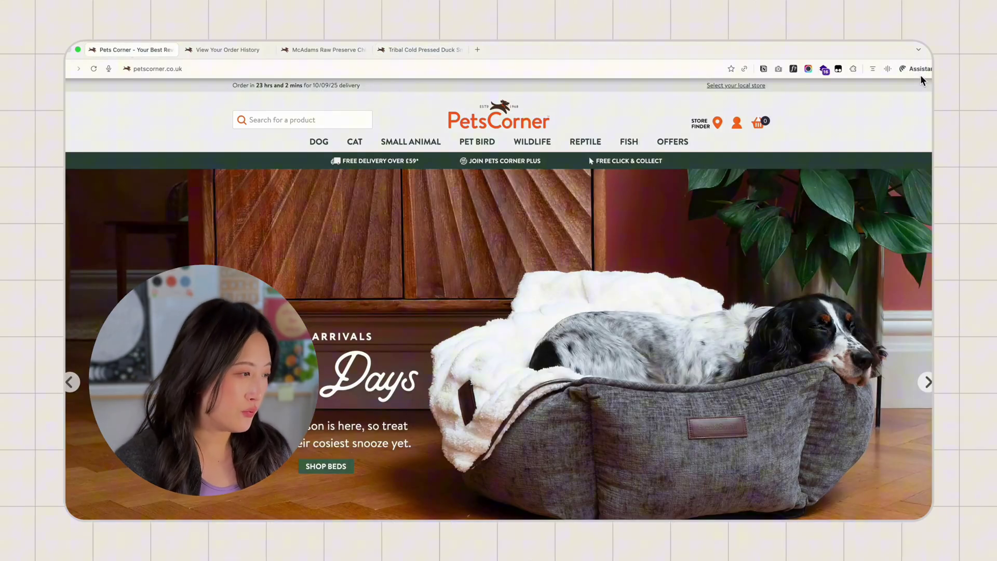
pyautogui.click(919, 70)
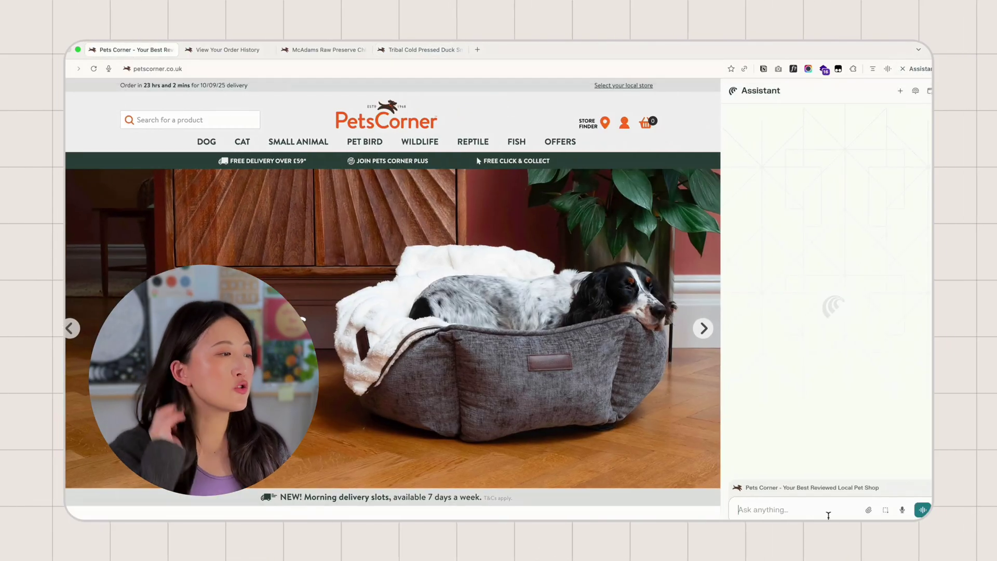
pyautogui.write('I often order these two foods for my dog. Can you help me reorder two of item A and one of item B, and have them delivered to my home tomorrow?')
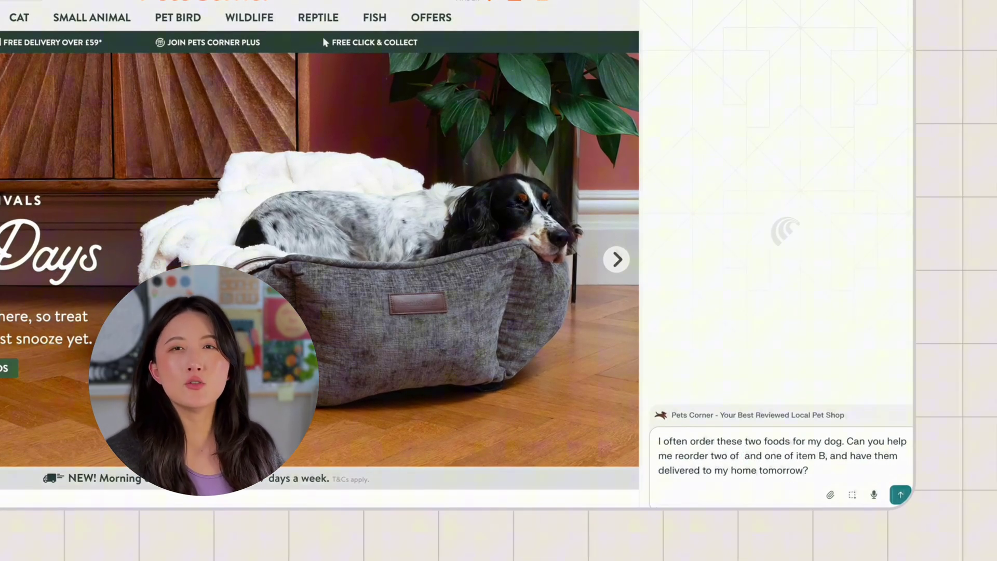
pyautogui.write('@')
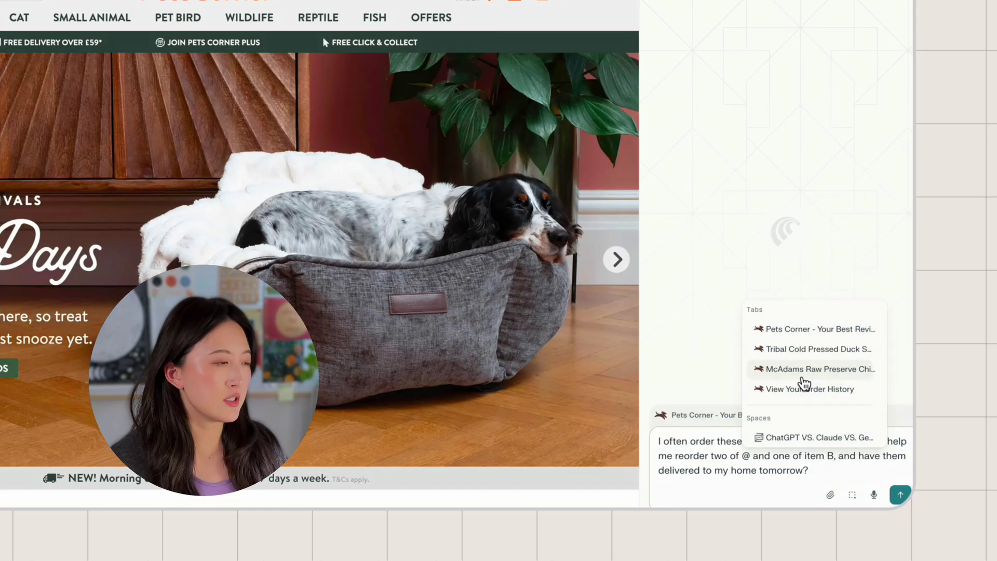
pyautogui.click(802, 378)
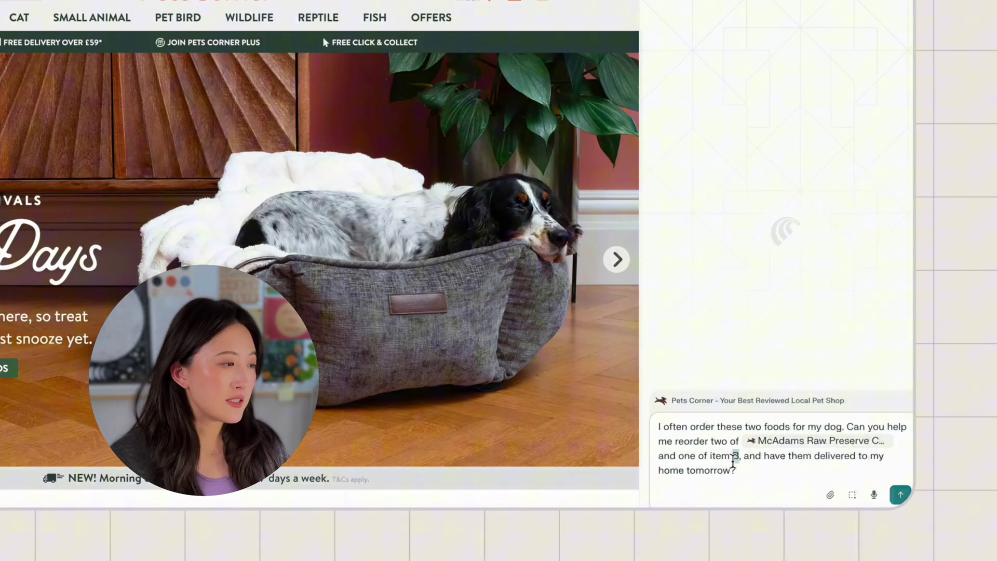
pyautogui.write('@')
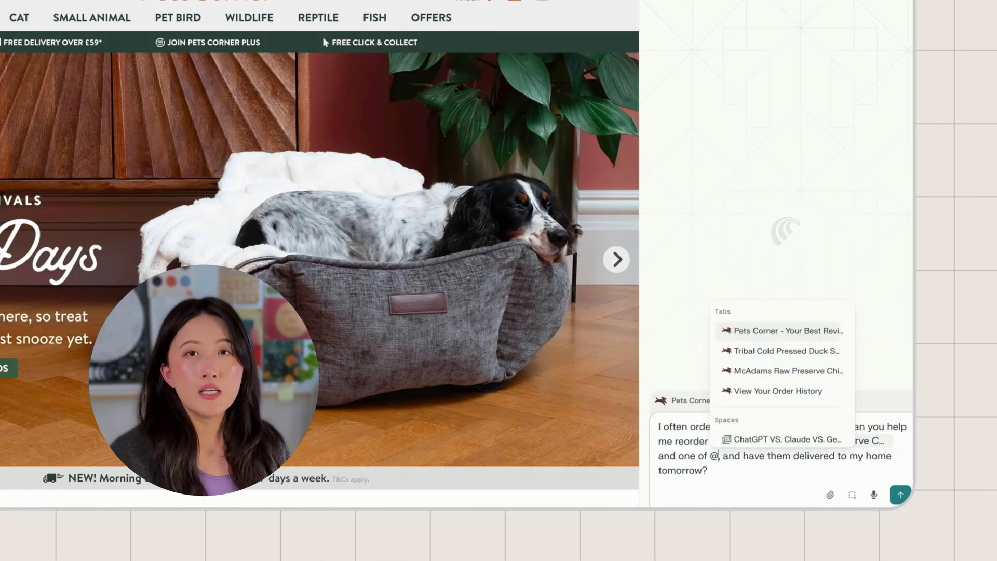
pyautogui.click(747, 357)
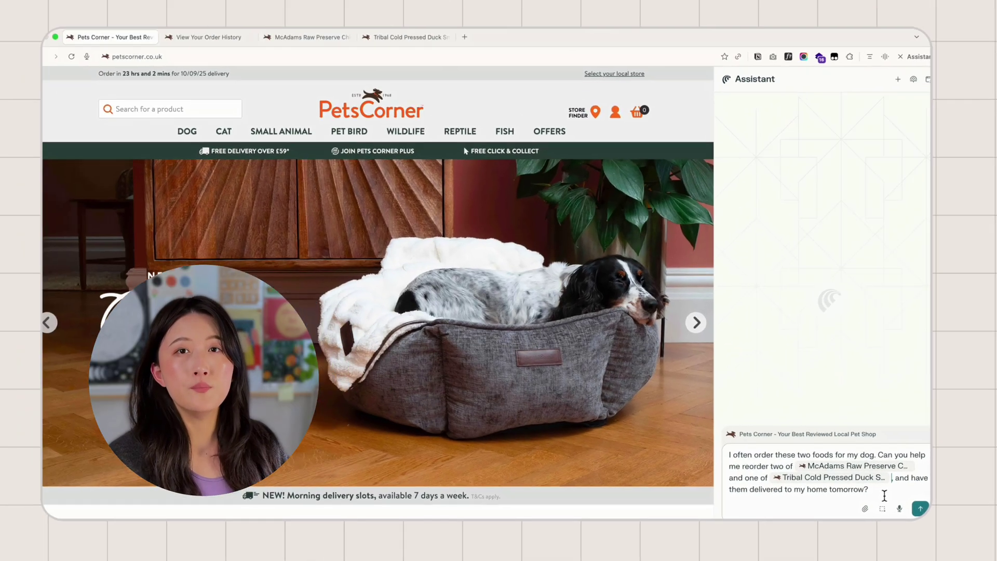
# - Send the reorder so the agent baskets both foods (£69.97) and proceeds to checkout
pyautogui.press('Return')
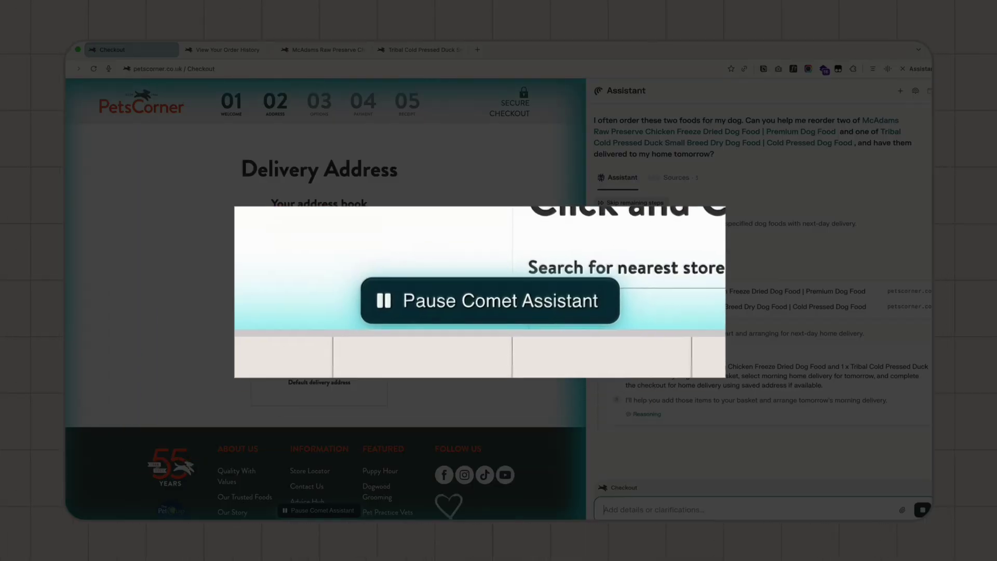
# - Pause the Comet Assistant partway through its automated checkout
pyautogui.click(322, 511)
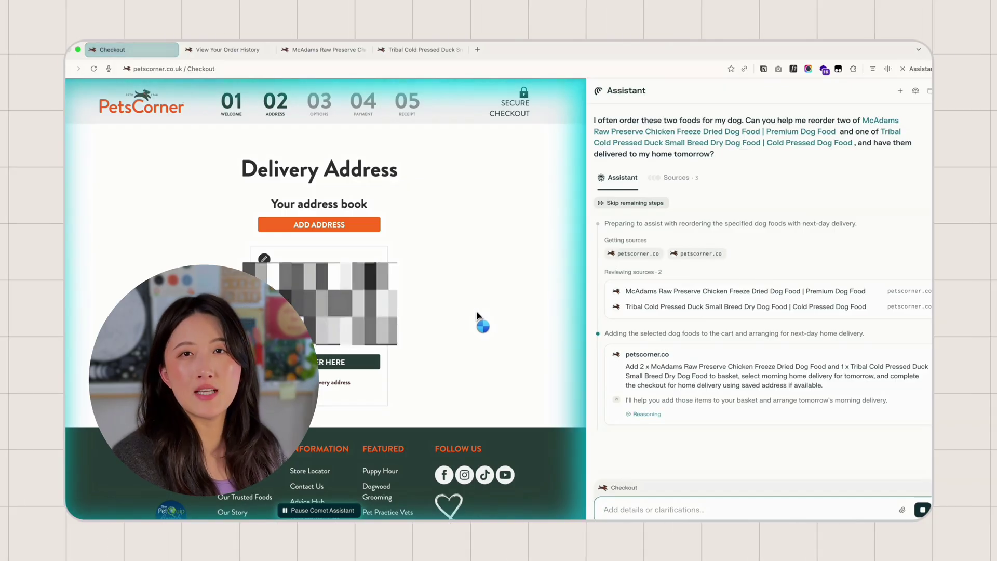
pyautogui.click(318, 510)
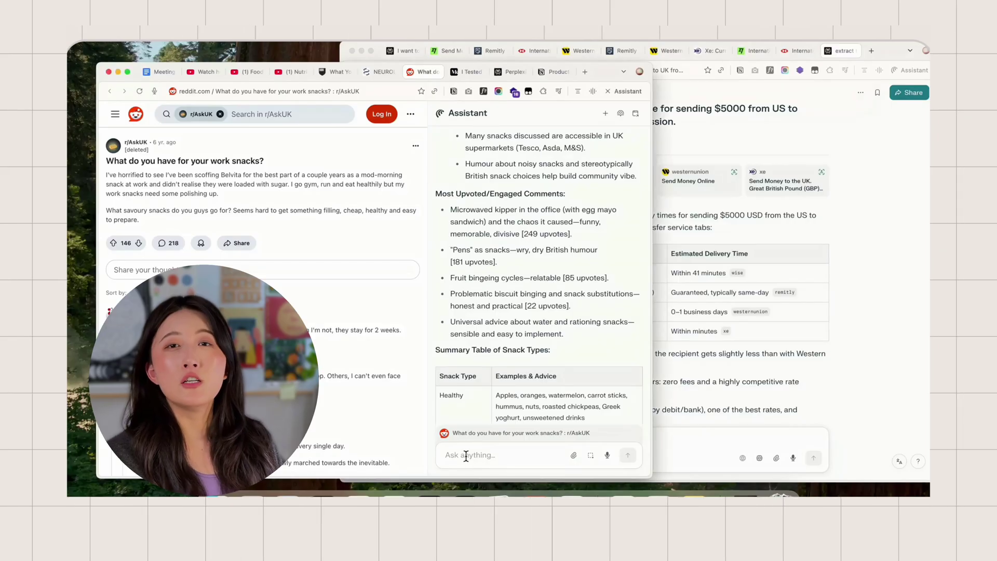
# - Ask the assistant to 'Merge all windows' so every tab joins one Merged Tabs group
pyautogui.write('Merge')
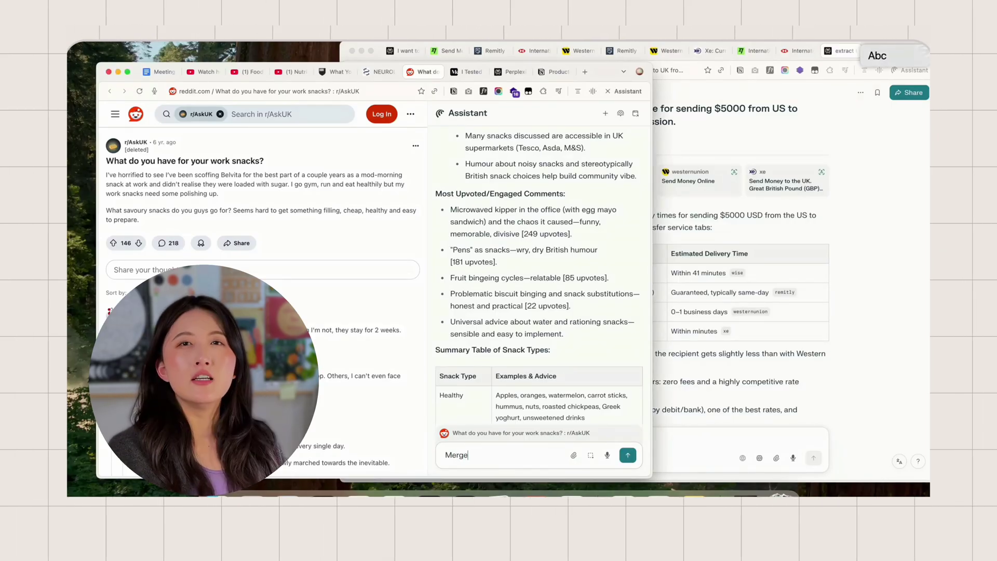
pyautogui.write(' all windows')
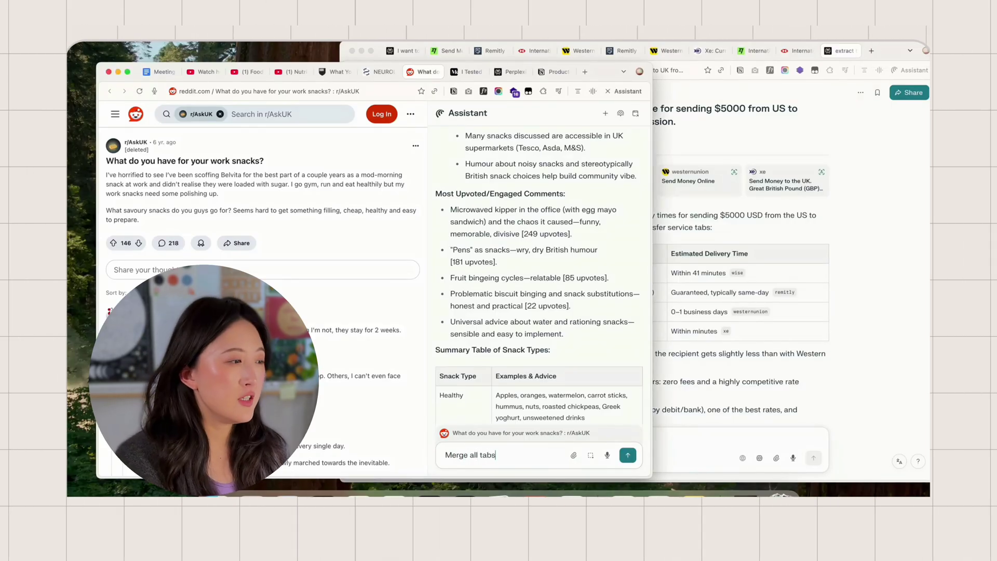
pyautogui.press('Return')
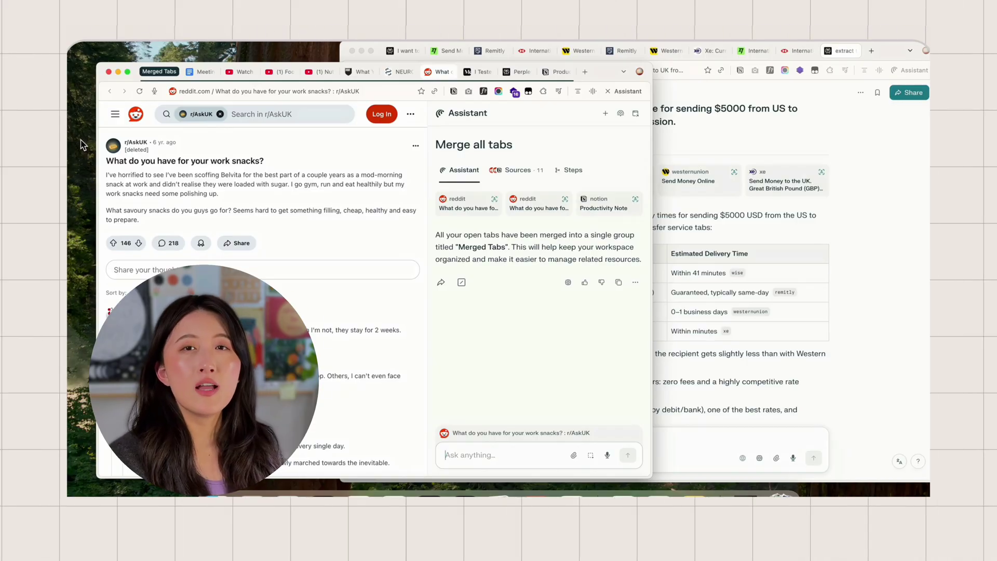
# - Ask the assistant to merge the two open windows into one, and highlight its reply that this isn't supported
pyautogui.write('I have t')
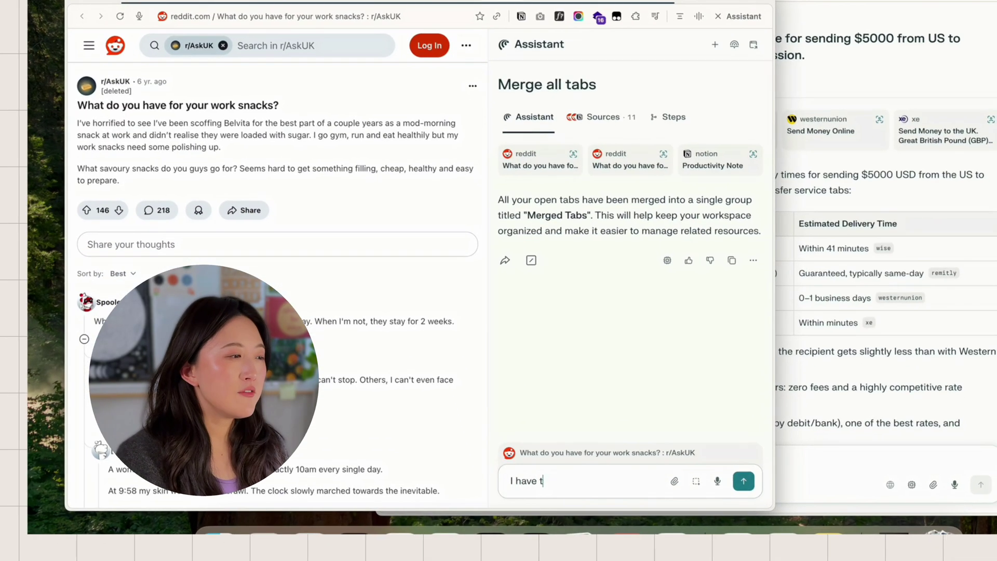
pyautogui.write('wo windows open, I want to me')
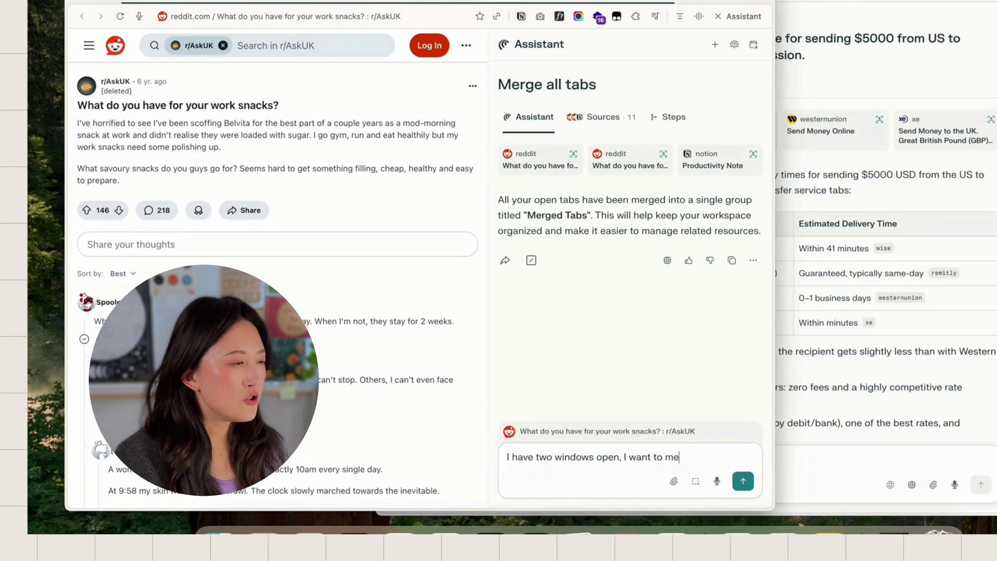
pyautogui.write('rge them into one.')
pyautogui.press('Return')
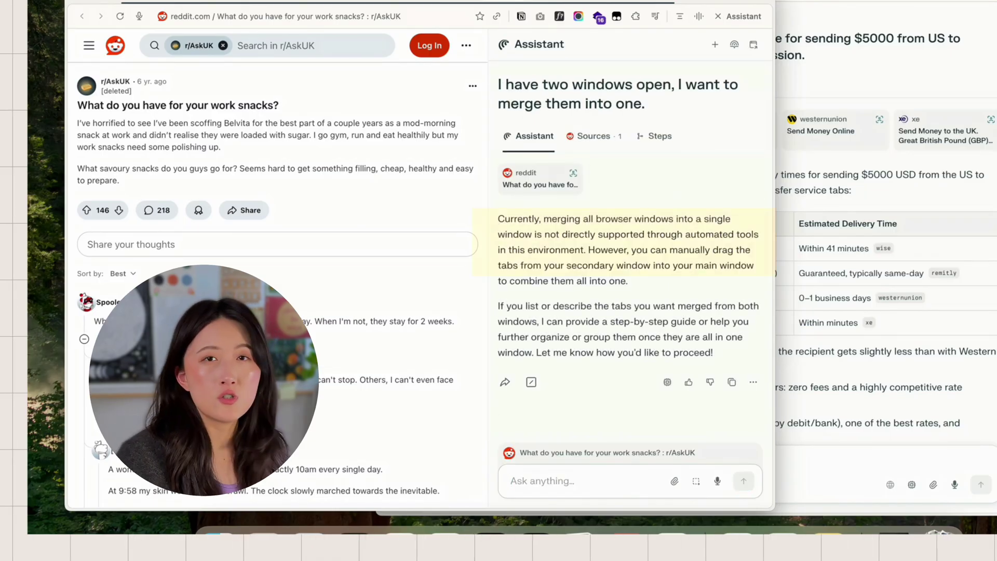
pyautogui.moveTo(533, 234); pyautogui.dragTo(582, 250)
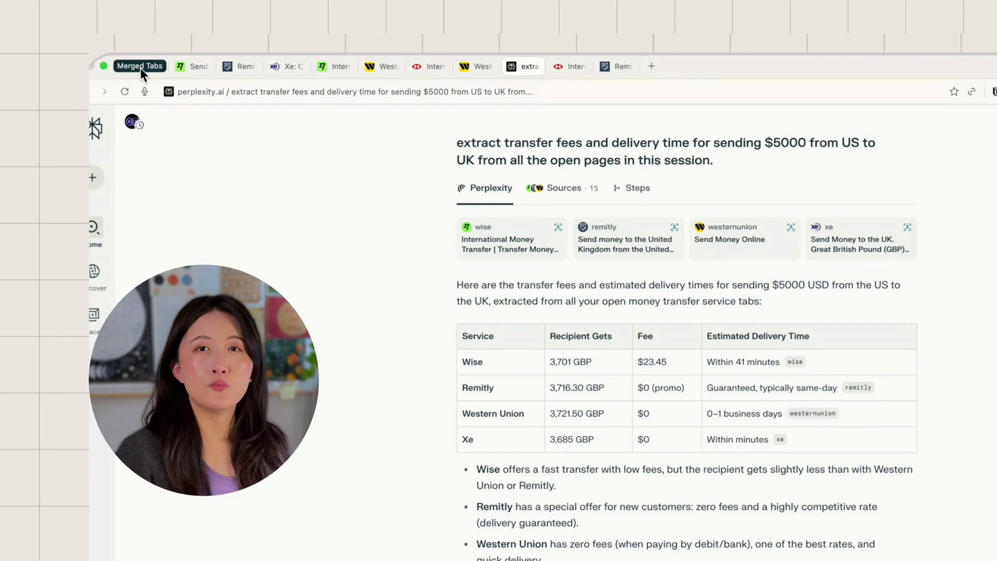
# - Recolour the Merged Tabs group from black to purple
pyautogui.click(140, 68)
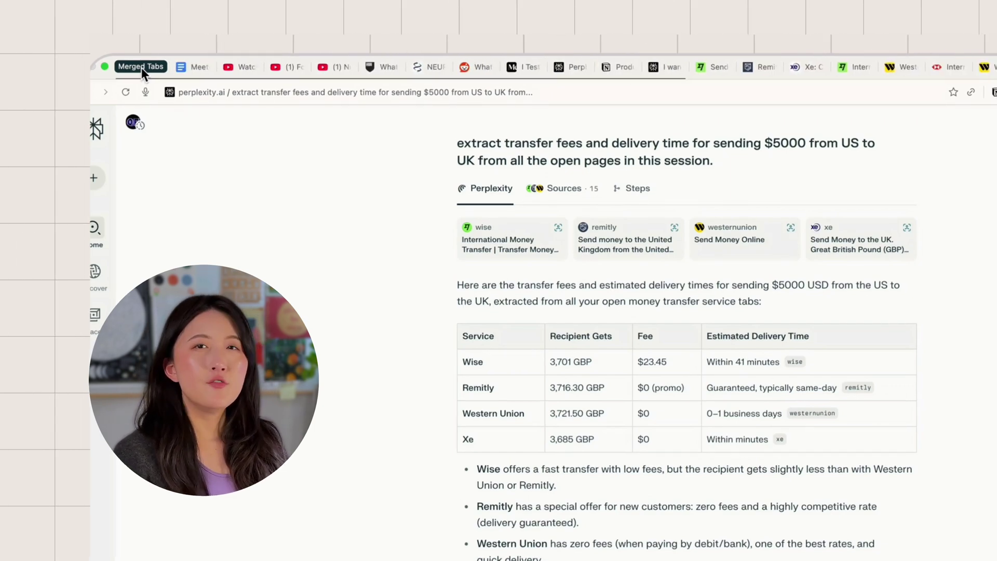
pyautogui.rightClick(141, 67)
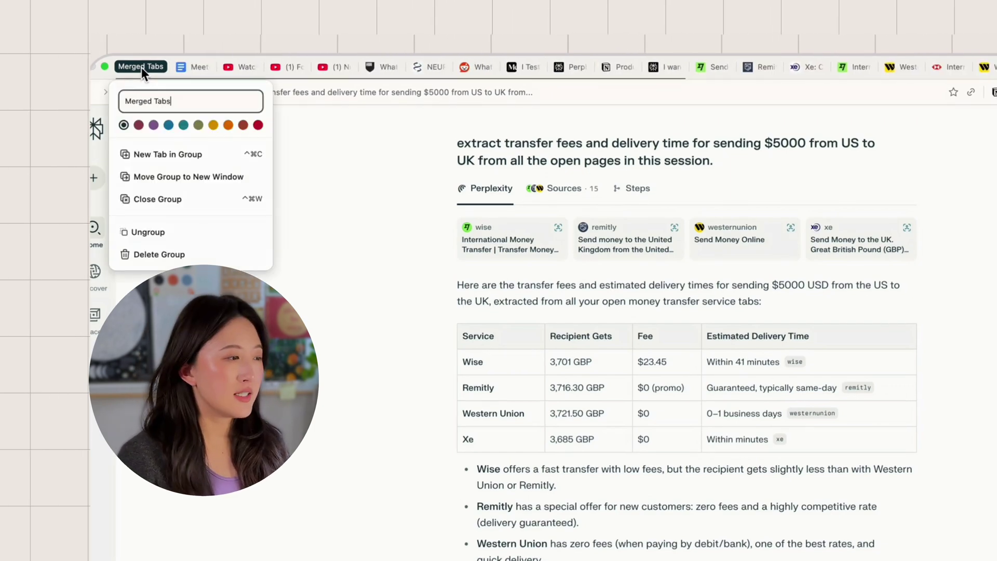
pyautogui.click(154, 124)
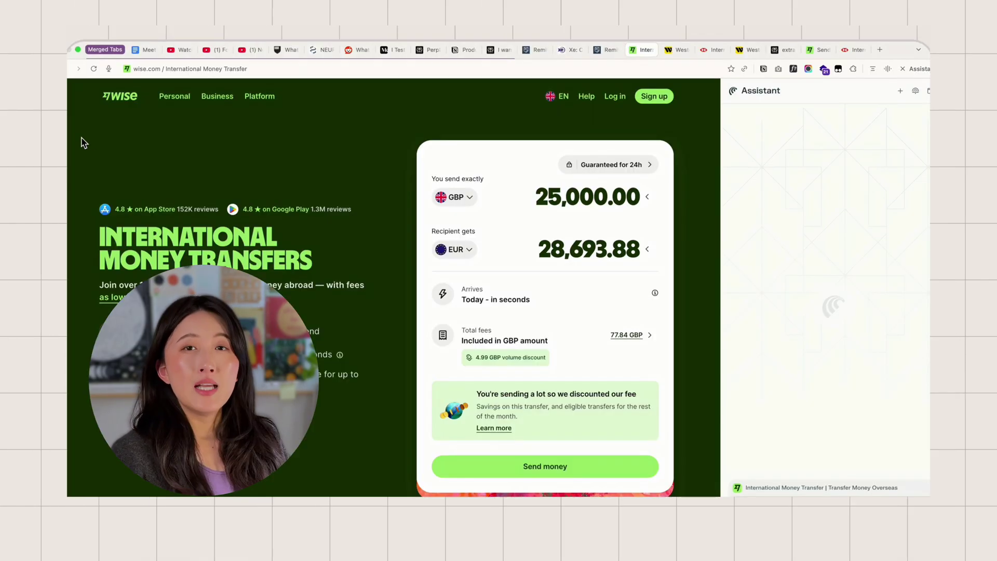
# - Ask the assistant to group all open tabs by theme or topic, and review its step log
pyautogui.click(102, 49)
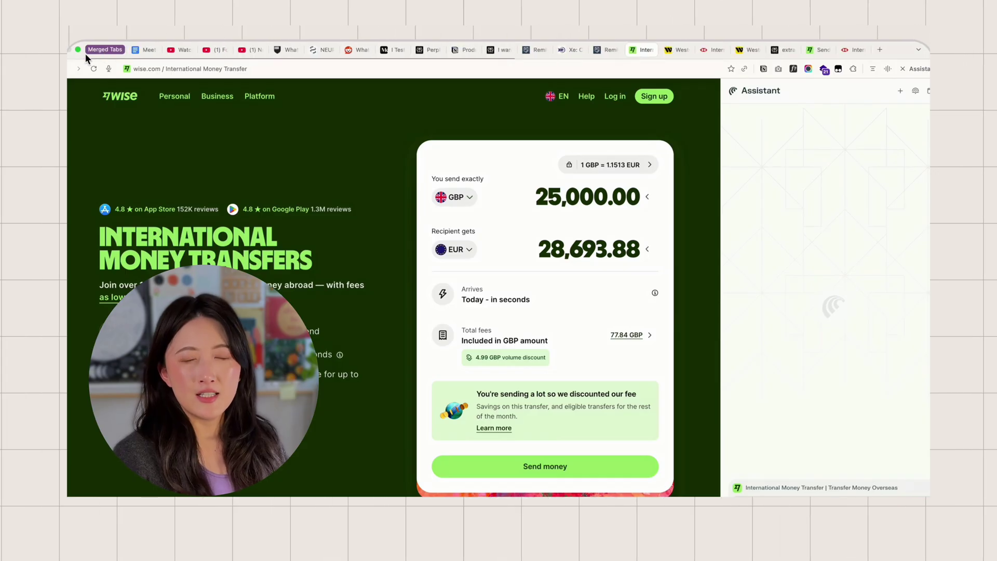
pyautogui.write('Group all my open tabs based on their themes/topics')
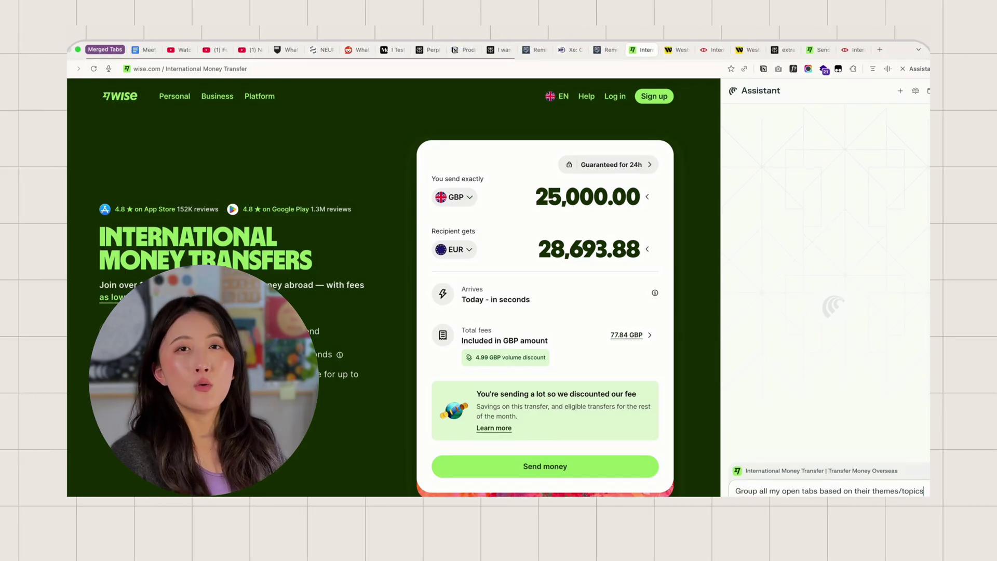
pyautogui.press('Return')
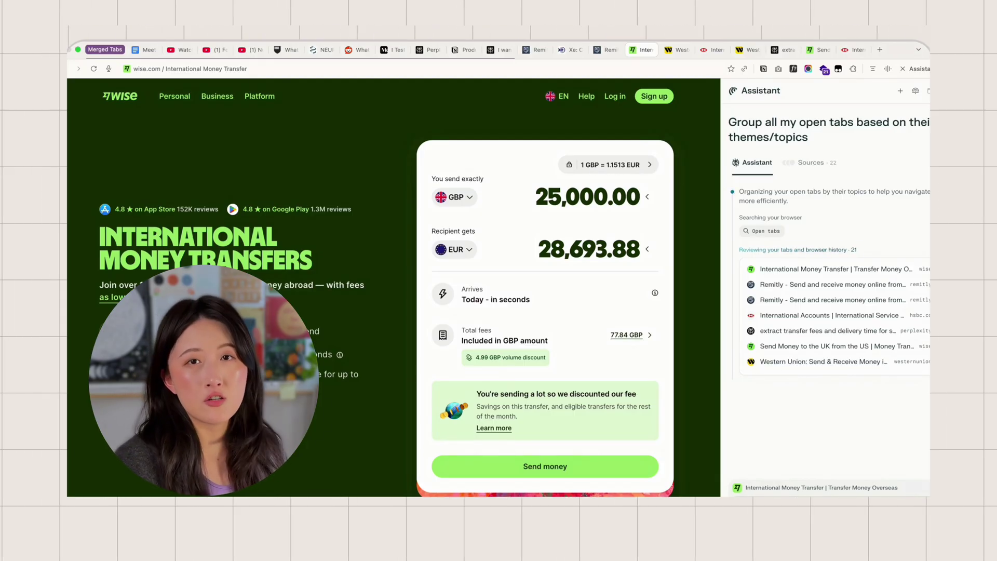
pyautogui.moveTo(723, 469); pyautogui.dragTo(420, 452)
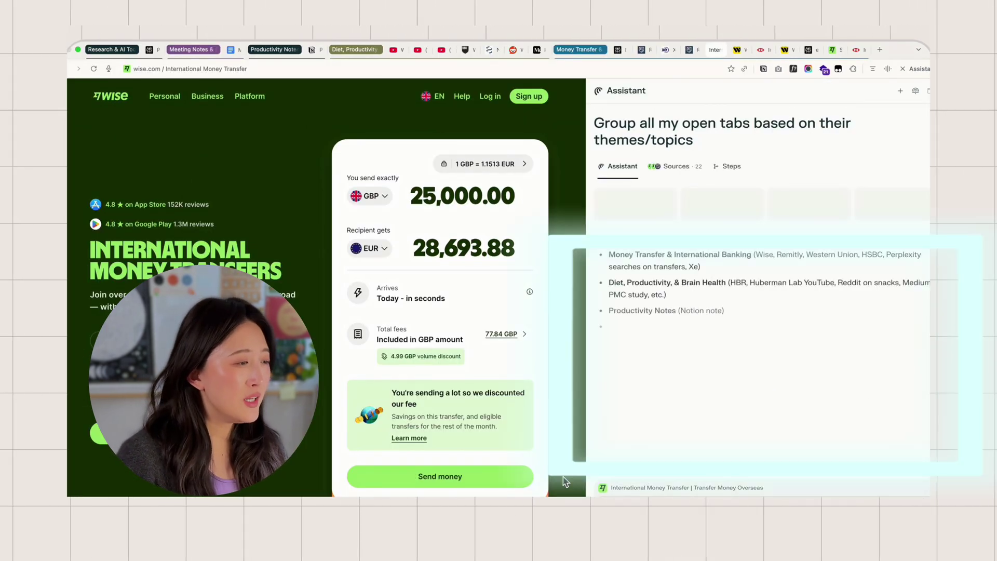
pyautogui.click(727, 166)
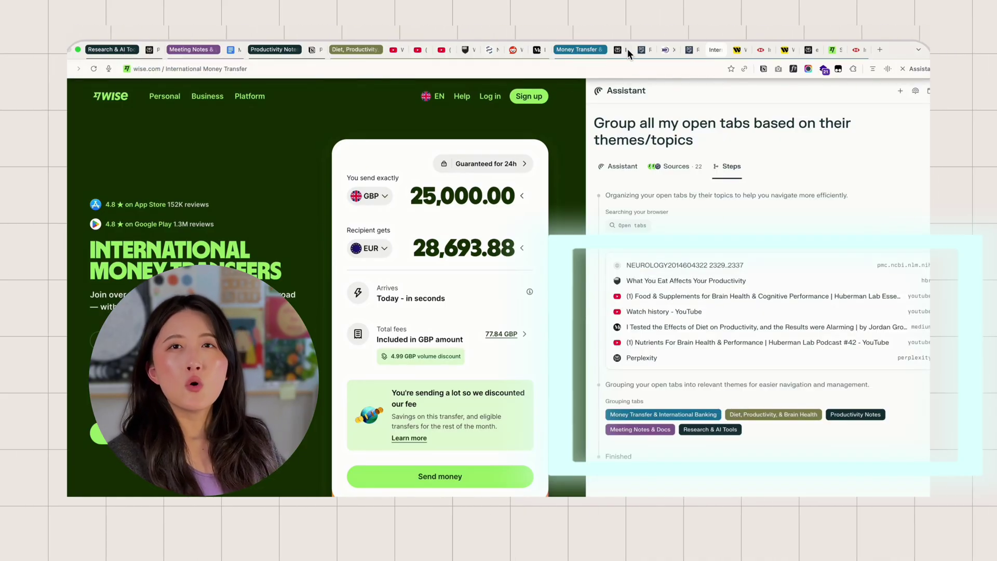
# - Browse the Perplexity, money-transfer, Meeting Notes and Productivity Note tabs, collapsing the Diet, Productivity group
pyautogui.click(151, 51)
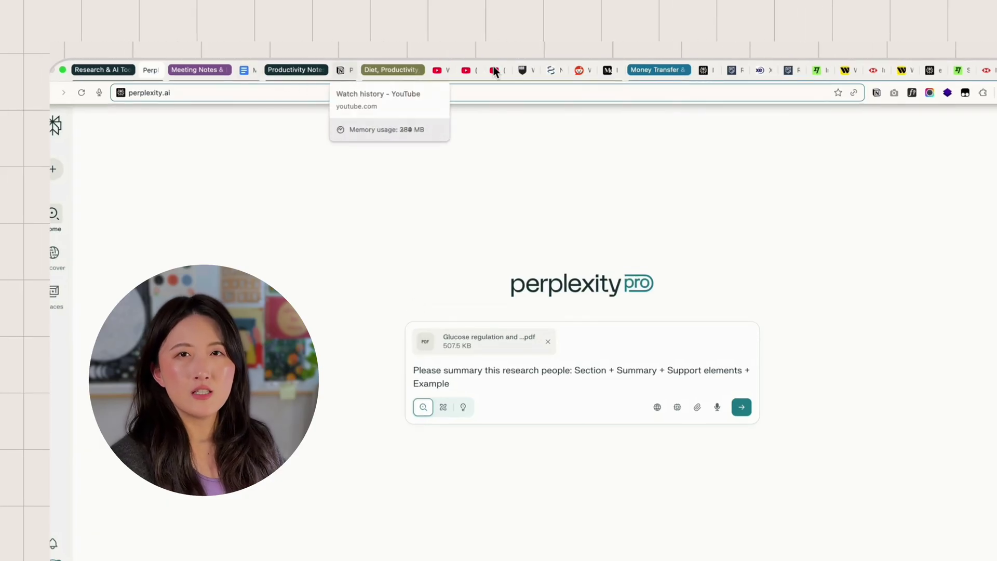
pyautogui.click(703, 70)
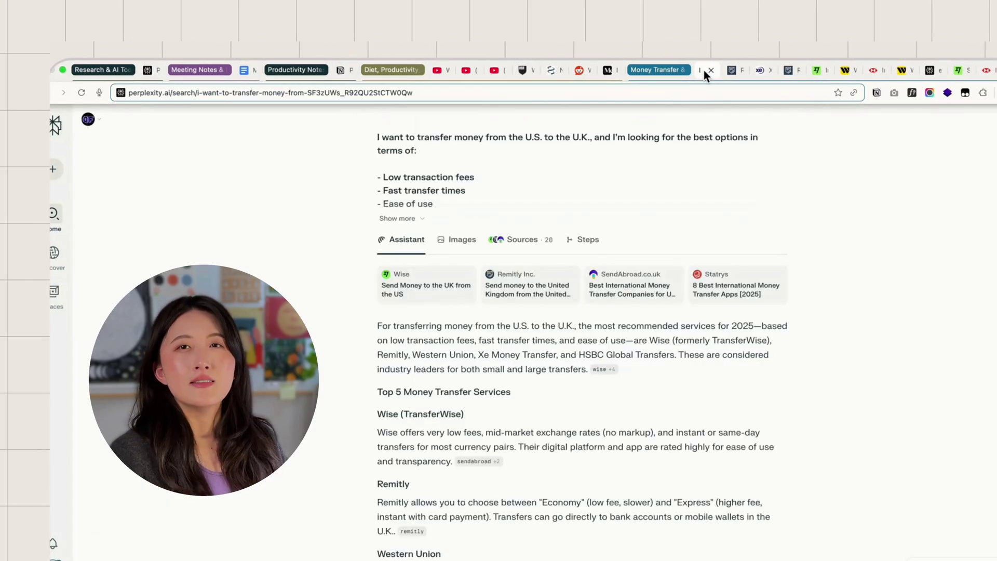
pyautogui.click(243, 71)
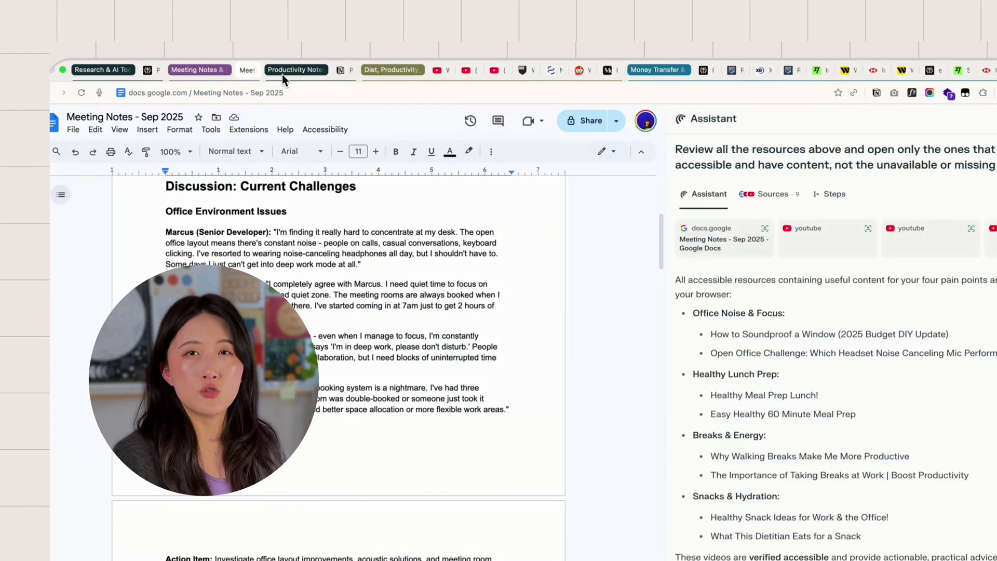
pyautogui.click(339, 71)
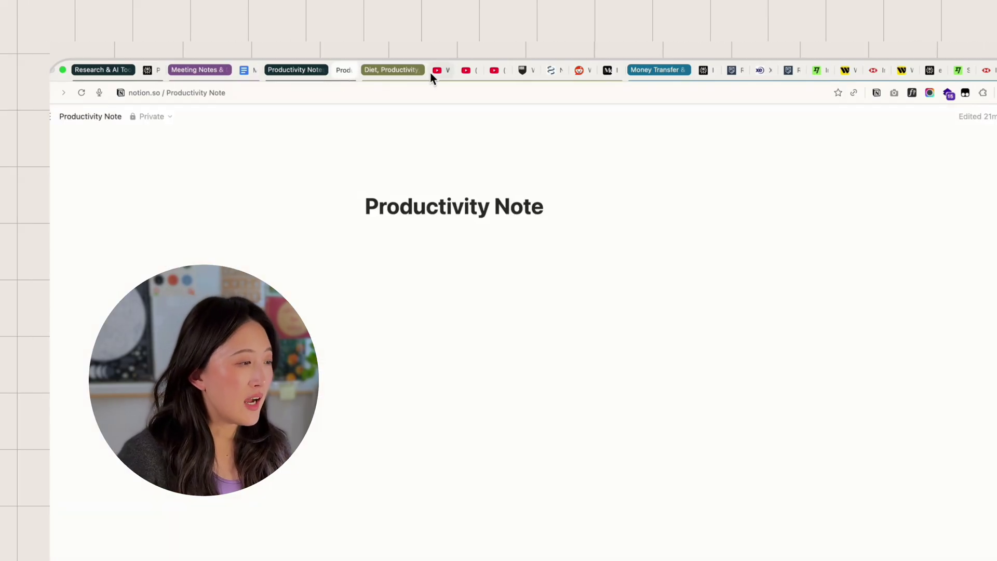
pyautogui.click(410, 71)
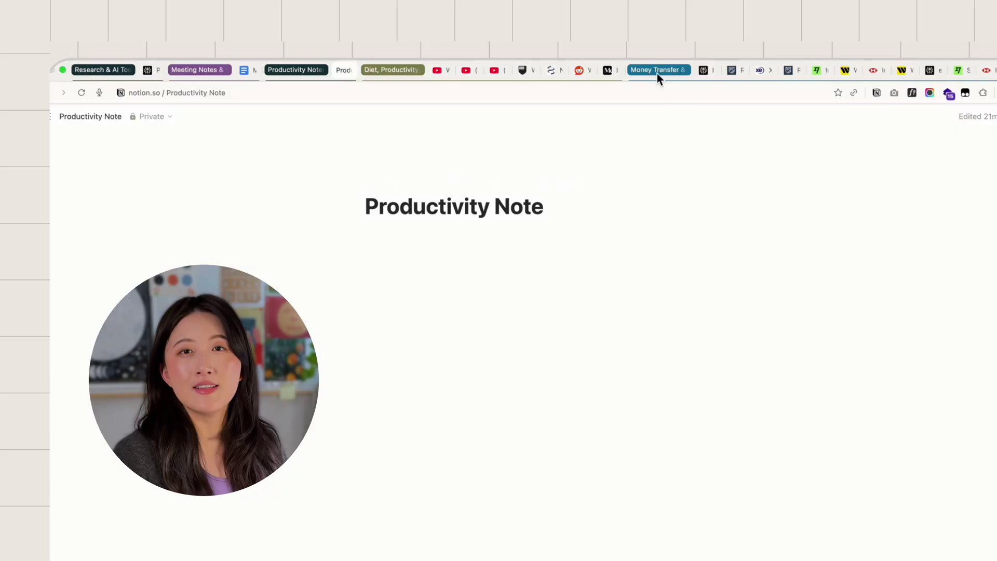
pyautogui.click(730, 74)
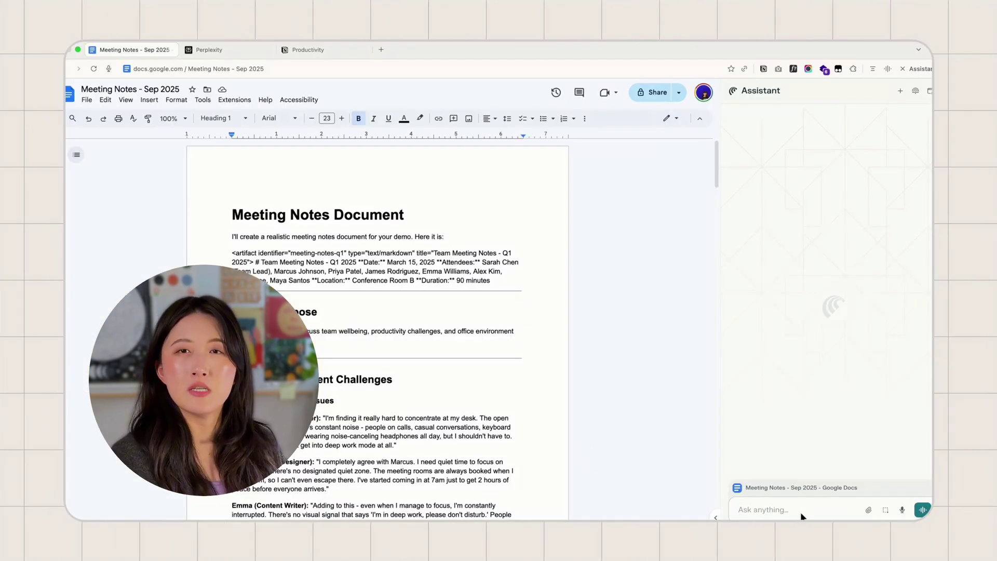
# - Send the pasted pain-point request organized by priority, and read the four-pain-point table
pyautogui.write('Analyze this team meeting document. What are the top 4 productivity pain points mentioned, and how many people complained about each? Organize by priority.')
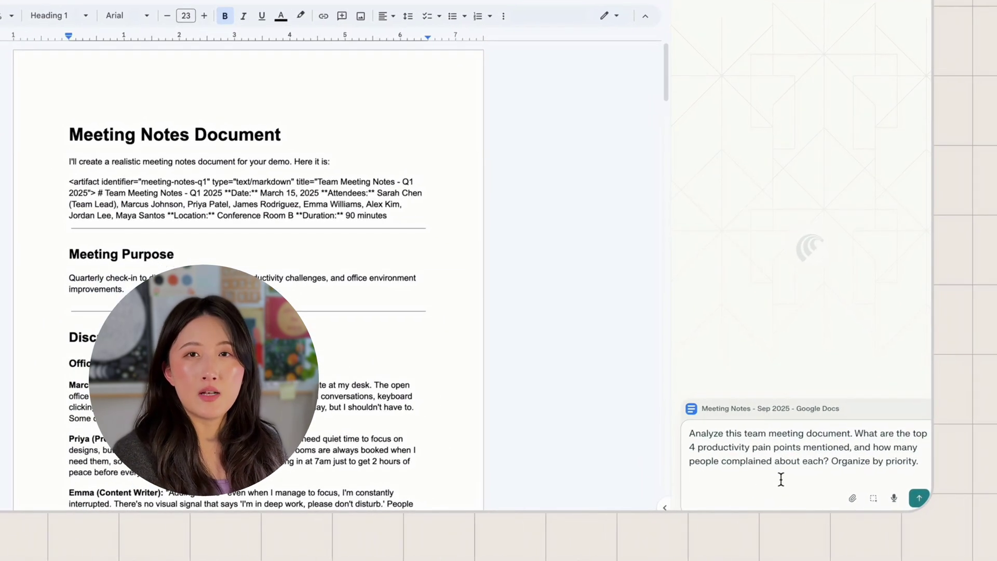
pyautogui.hotkey('shift', 'Return')
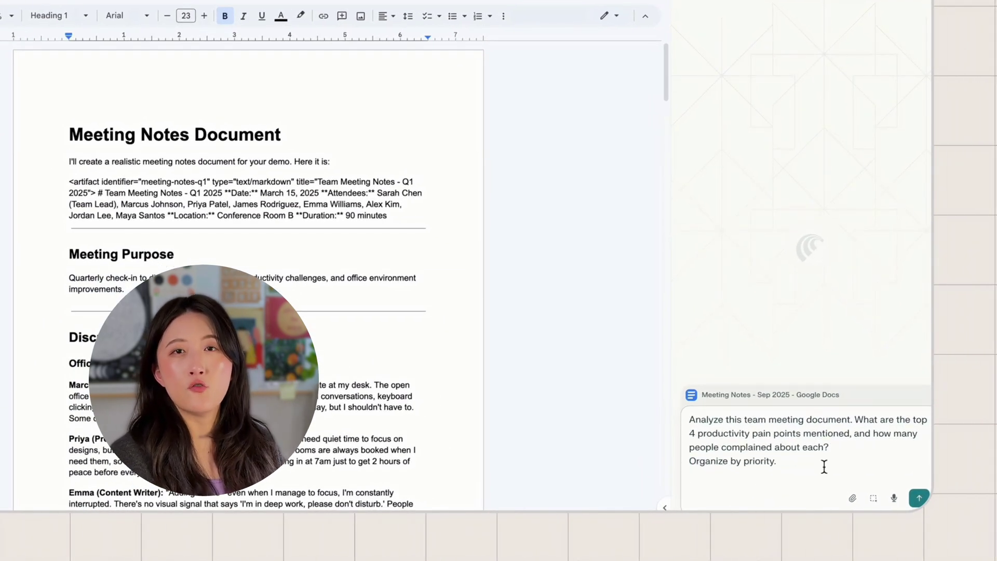
pyautogui.press('Return')
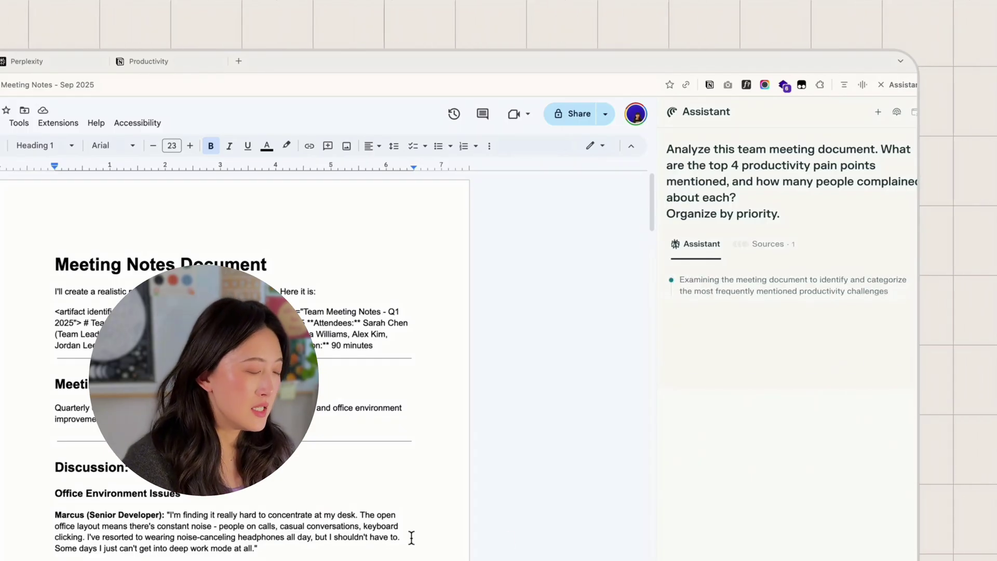
pyautogui.moveTo(658, 519); pyautogui.dragTo(486, 511)
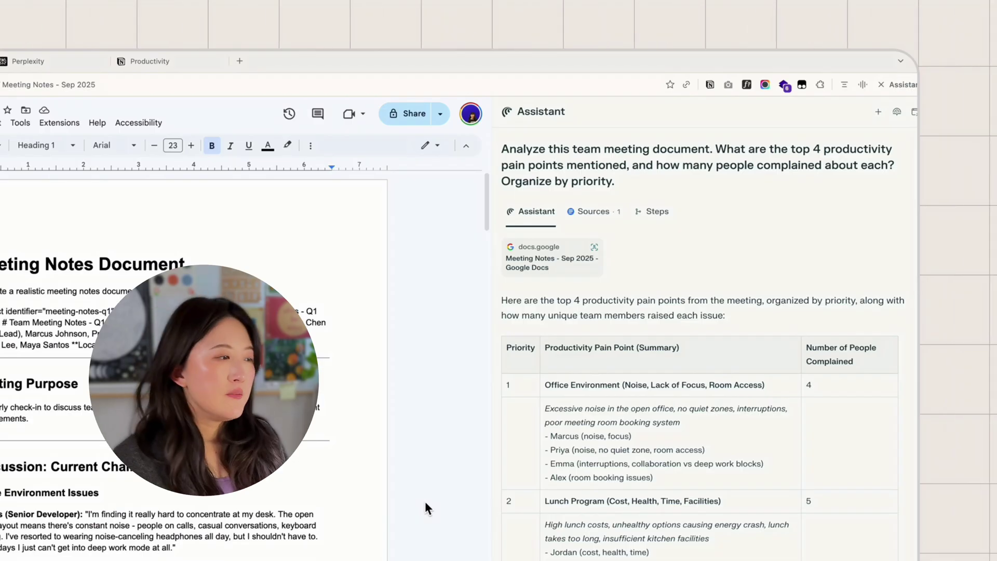
pyautogui.scroll(-1, 426, 507)
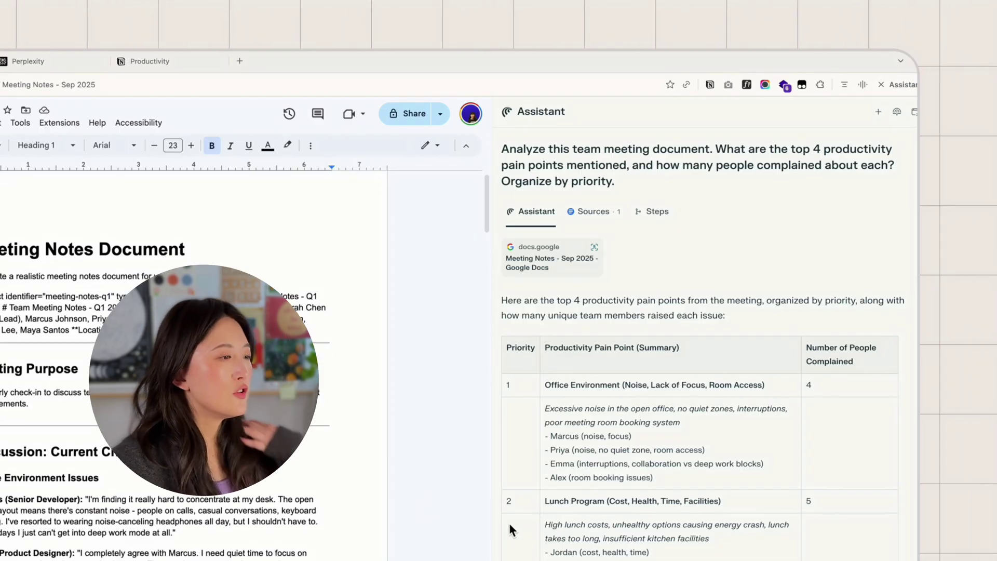
pyautogui.scroll(-3, 508, 521)
pyautogui.scroll(-4, 509, 521)
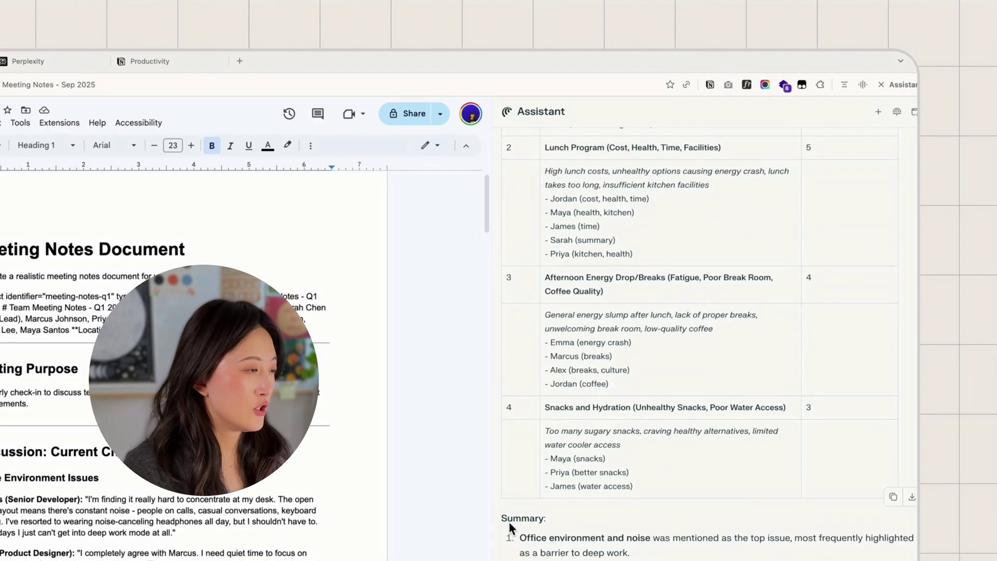
pyautogui.scroll(-3, 501, 536)
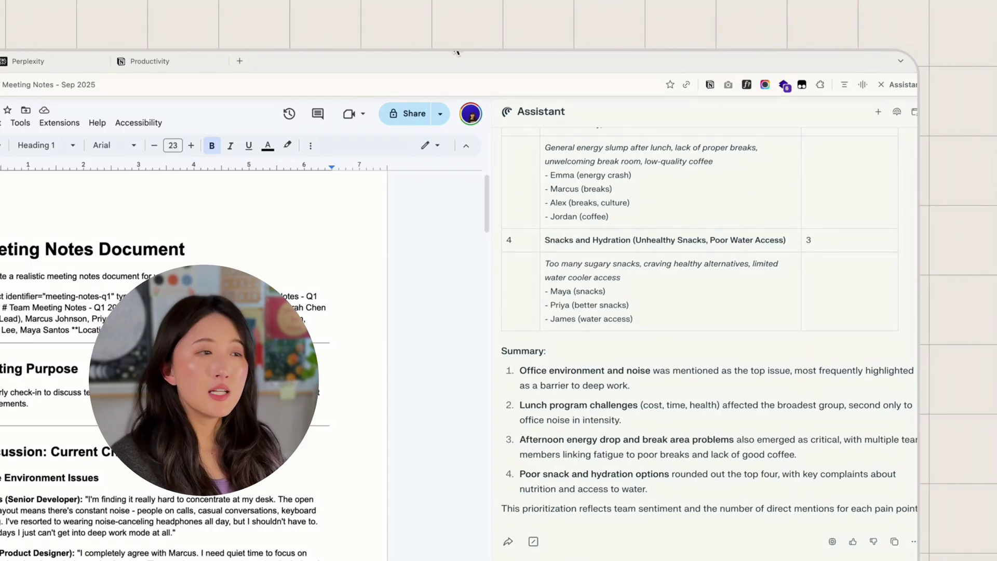
pyautogui.scroll(-5, 192, 338)
# - Paste the request for videos, articles and studies per pain area, with blank lines before each section
pyautogui.write("I need to research workplace productivity improvements based on our team's complaints. Find me resources covering the above four areas: For each area, find: 1-2 youtube videos from reliable sources covering practical solutions 1-2 articles on real-world implementations or expert advice 1 research paper or scientific study validating the approach Prioritize sources from 2023-2025 that include actionable recommendations, not just theory.")
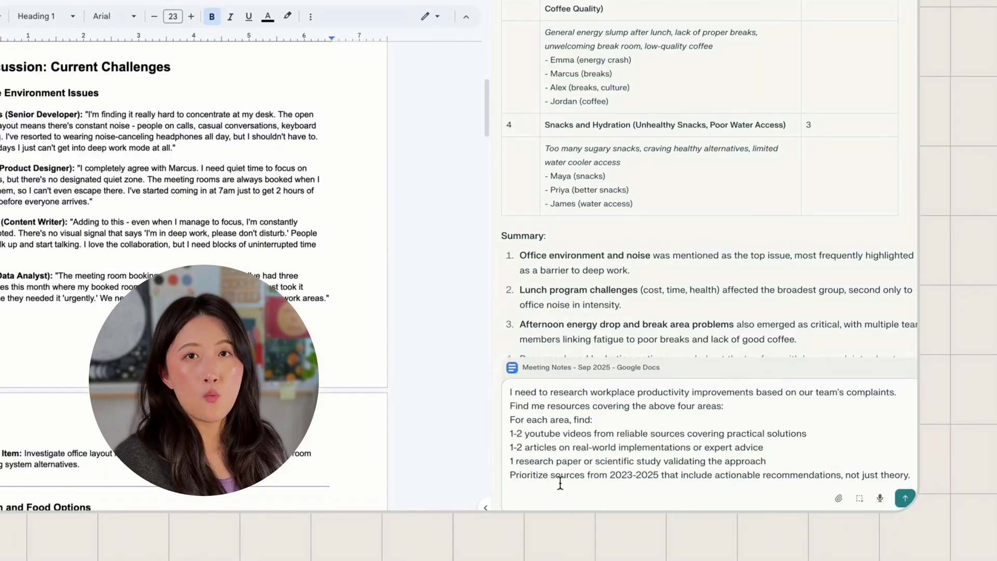
pyautogui.click(511, 419)
pyautogui.hotkey('shift', 'Return')
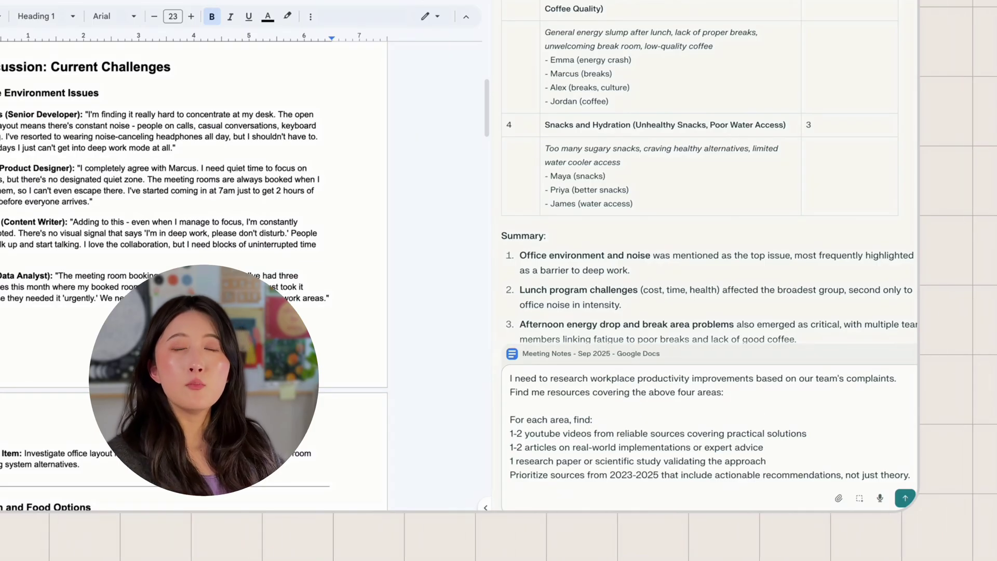
pyautogui.click(511, 475)
pyautogui.hotkey('shift', 'Return')
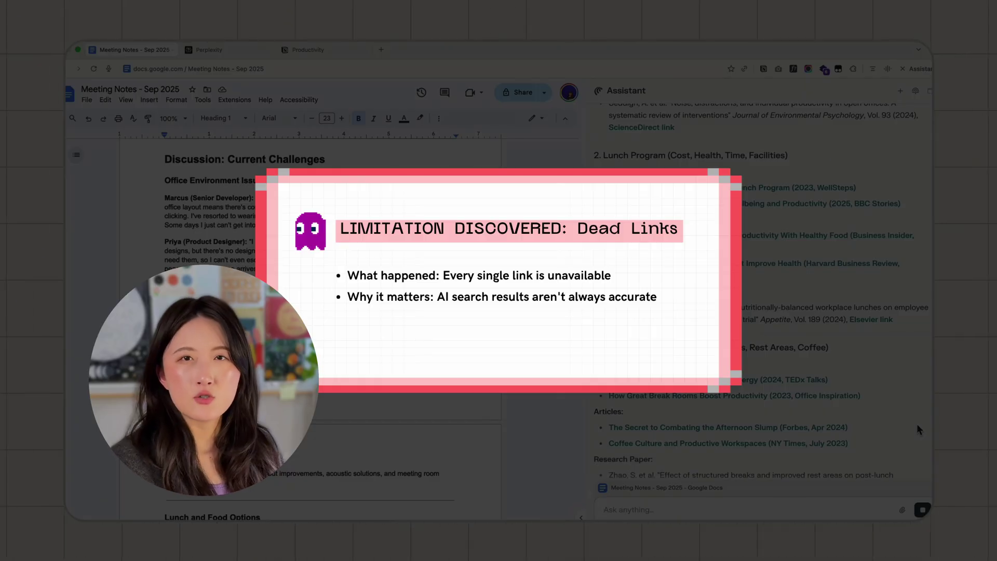
# - Send the request to open every listed source in tabs
pyautogui.press('Return')
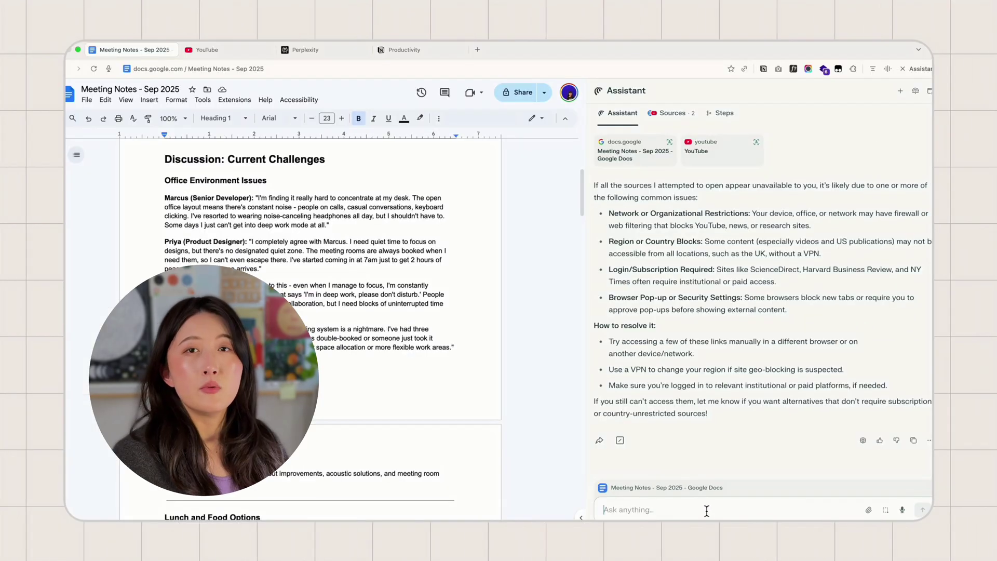
# - Ask the assistant to double-check the sources and find ones that are actually available
pyautogui.write('could you double check the sources and find ones that can b')
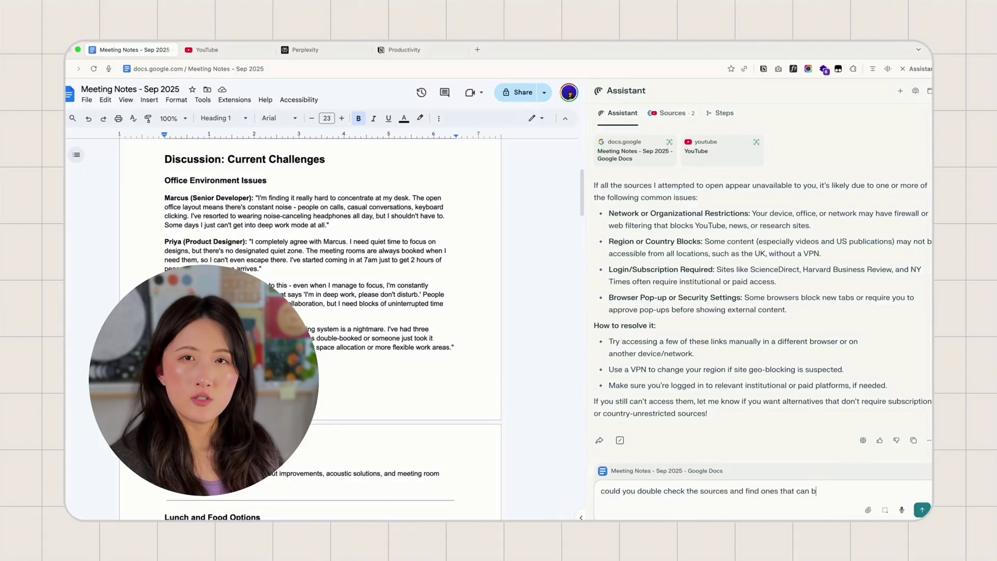
pyautogui.press('BackSpace')
pyautogui.press('BackSpace')
pyautogui.press('BackSpace')
pyautogui.press('BackSpace')
pyautogui.press('BackSpace')
pyautogui.write('is avaliable?')
pyautogui.press('Return')
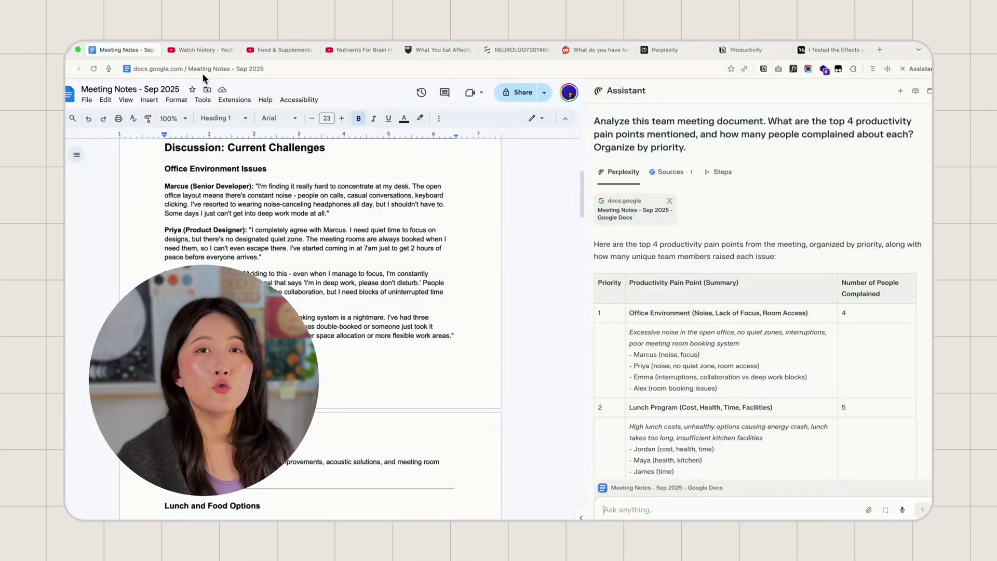
# - Look through the Food & Supplements video, 'What You Eat Affects Your Productivity' article and Reddit work-snacks thread
pyautogui.click(283, 51)
pyautogui.click(441, 50)
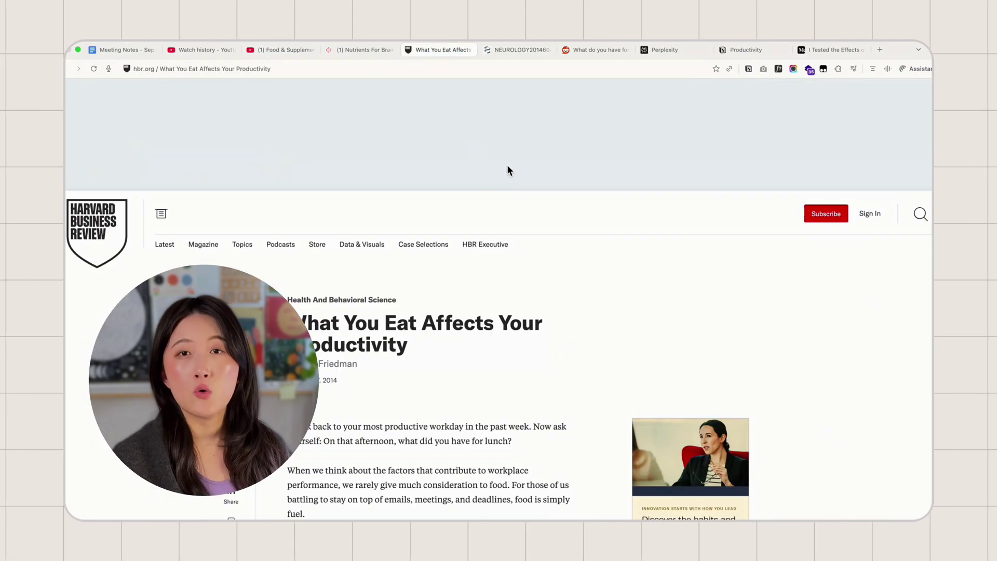
pyautogui.click(597, 49)
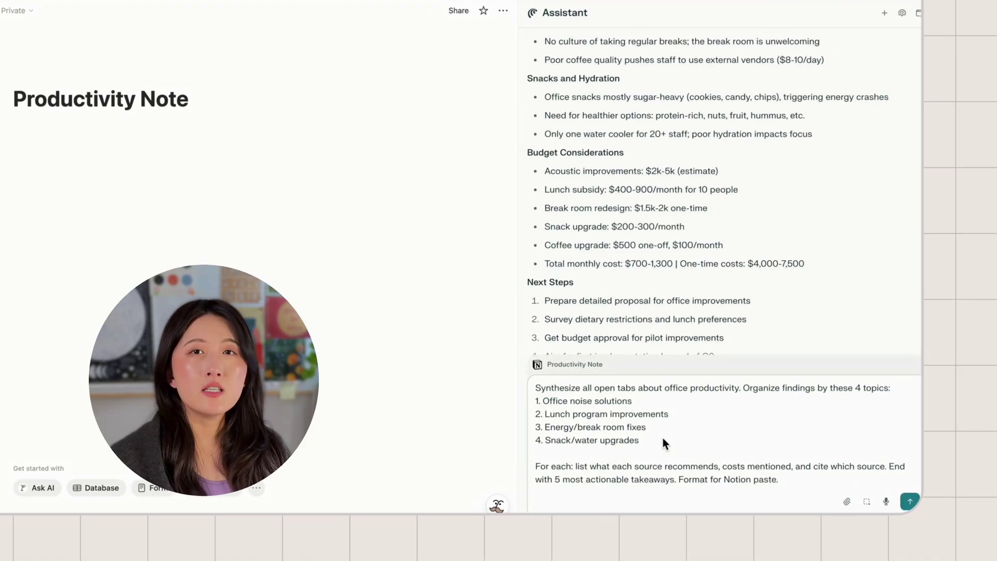
# - Send the four-topic office productivity synthesis request to the Assistant and review the response
pyautogui.click(659, 439)
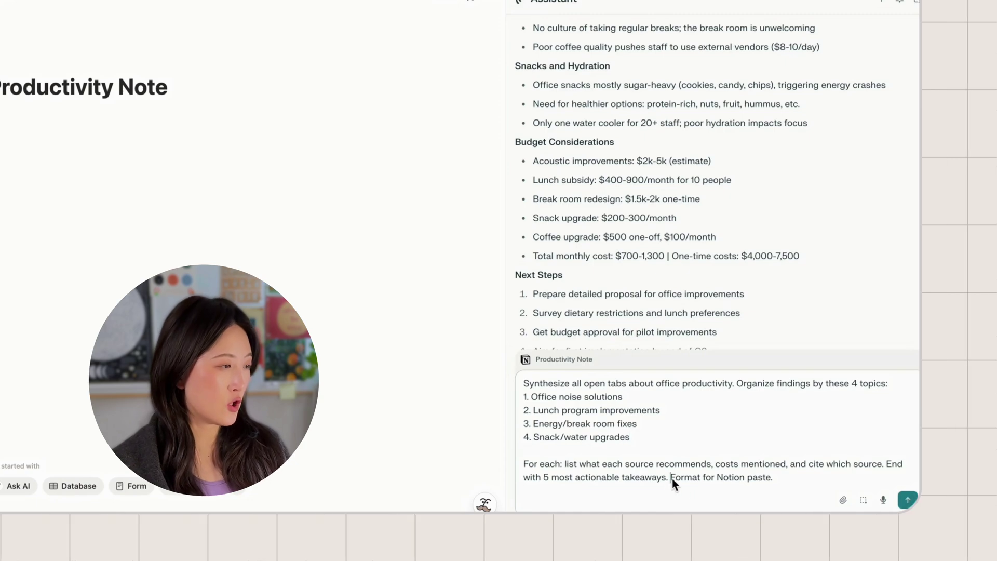
pyautogui.press('Return')
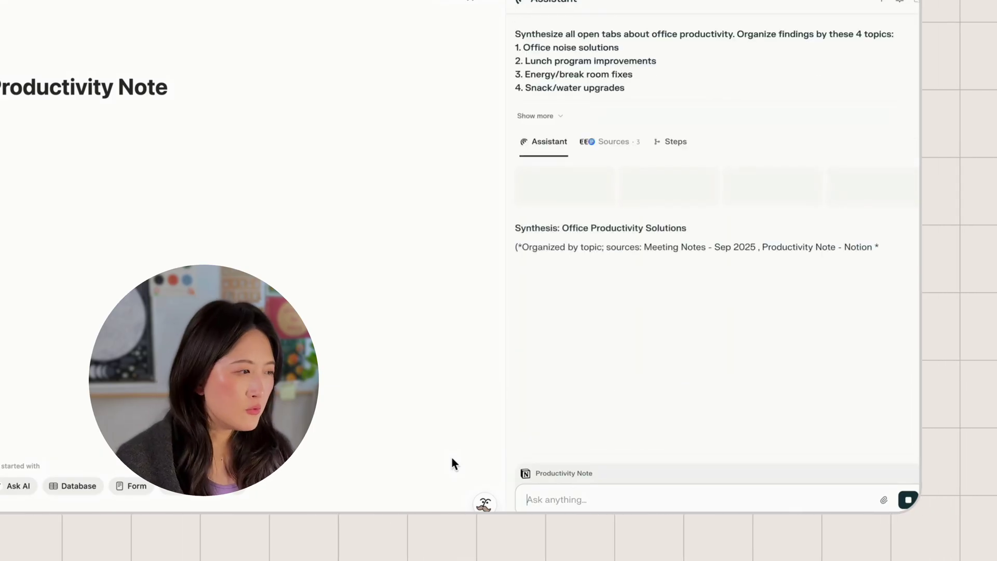
pyautogui.scroll(-5, 879, 377)
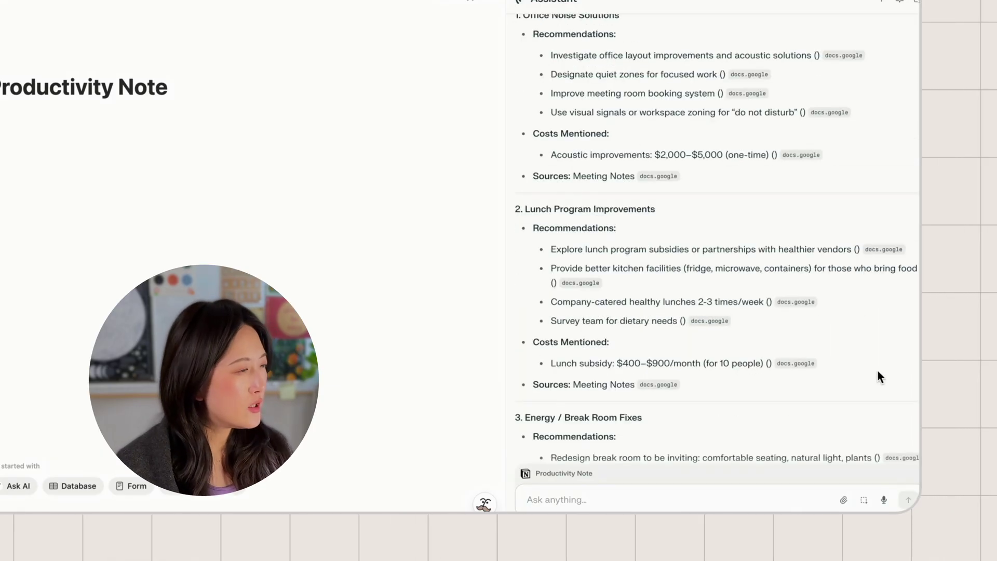
pyautogui.scroll(-3, 877, 372)
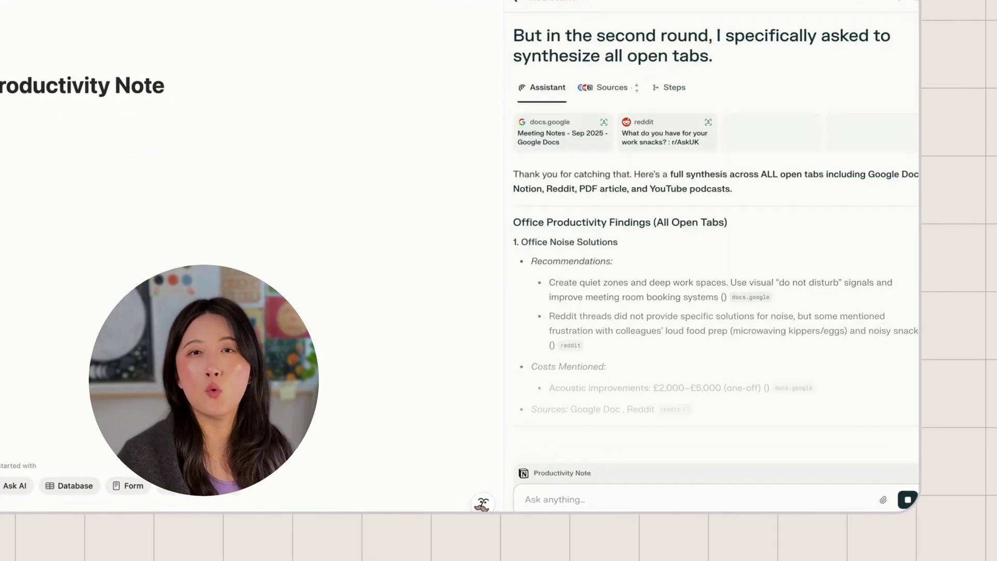
# - Check the synthesis's citation sources, including Reddit, YouTube and the PDF article
pyautogui.moveTo(875, 372)
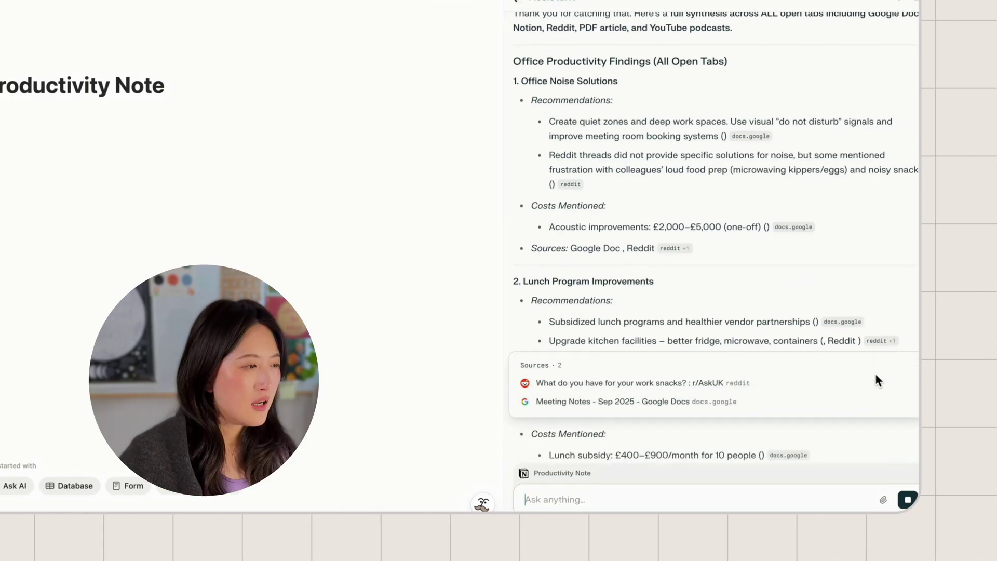